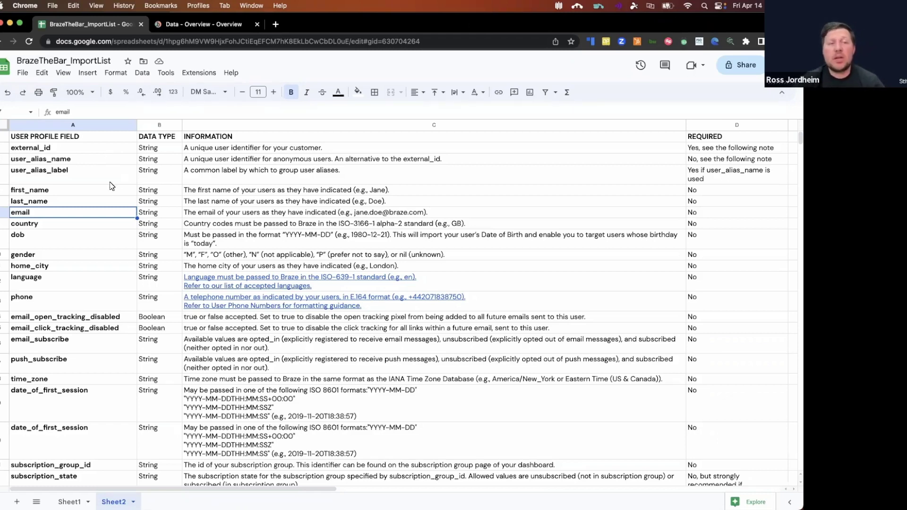
# Examine the user data on Sheet1 of the import list, checking the external_id and list_name columns
pyautogui.click(69, 501)
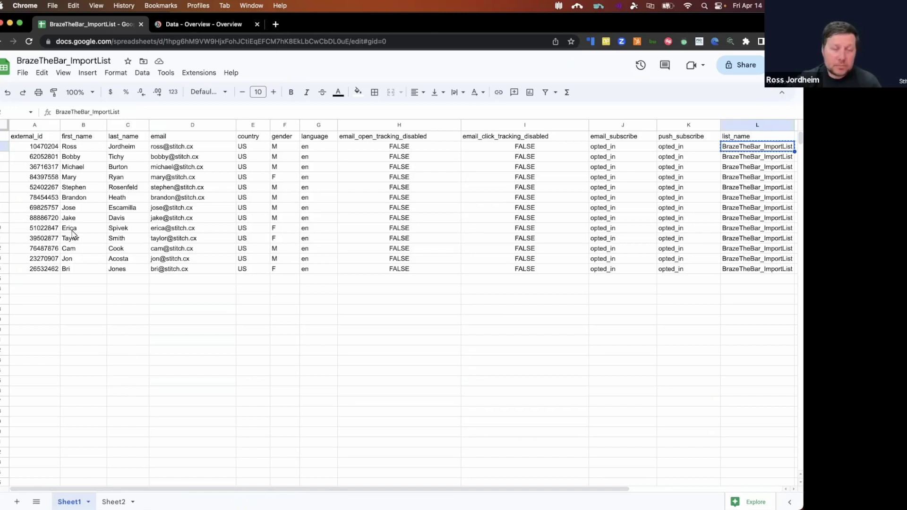
pyautogui.click(40, 124)
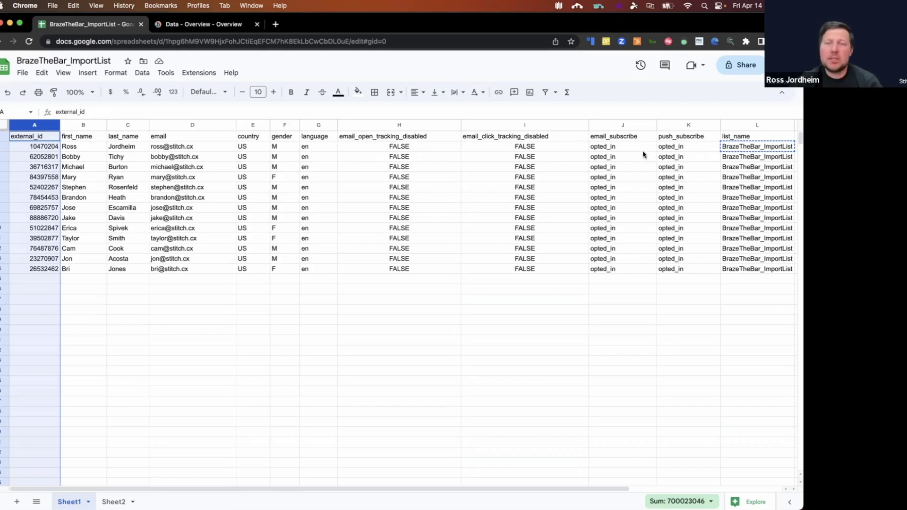
pyautogui.click(756, 125)
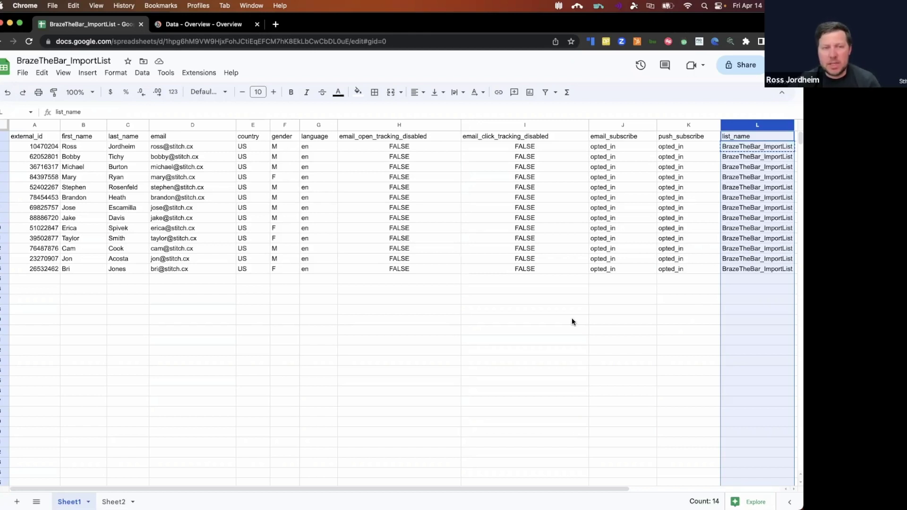
pyautogui.click(751, 148)
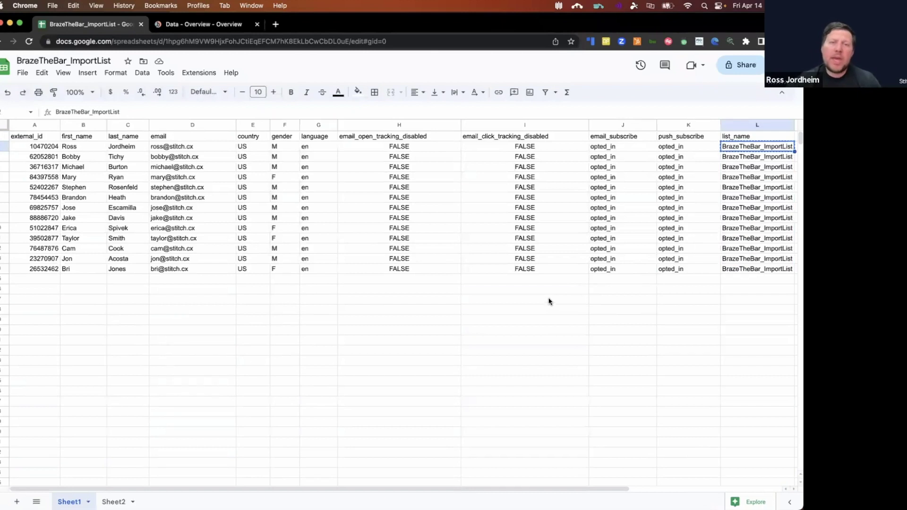
pyautogui.click(529, 301)
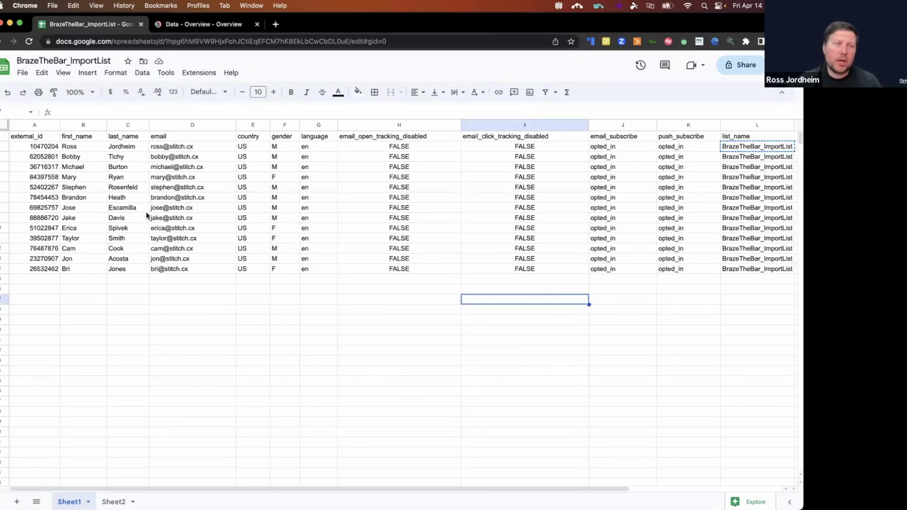
# Download Sheet1 as a comma-separated values (.csv) file
pyautogui.click(23, 73)
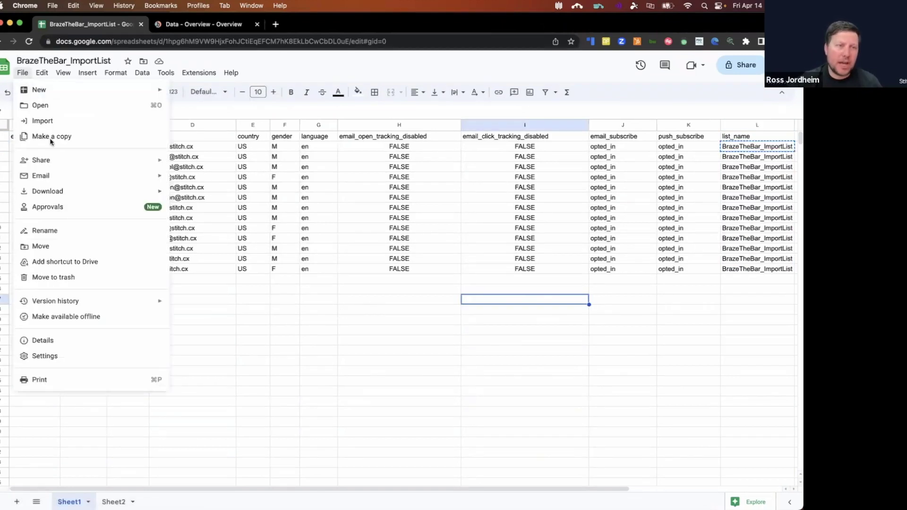
pyautogui.moveTo(62, 193)
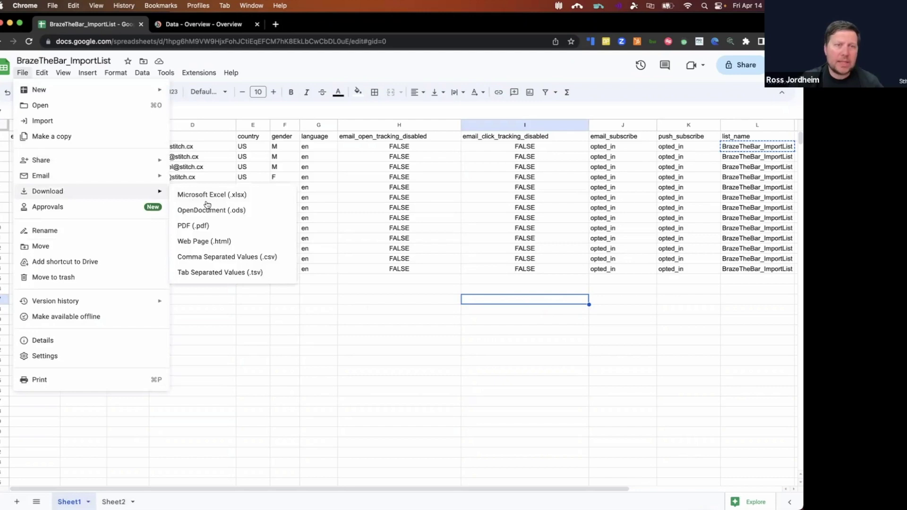
pyautogui.click(217, 256)
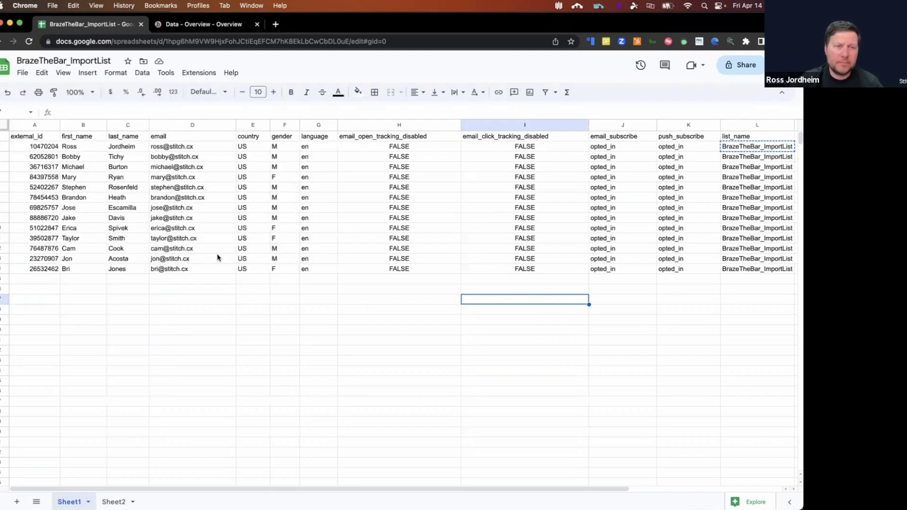
# Switch to the Braze dashboard and open the User Import page
pyautogui.click(202, 27)
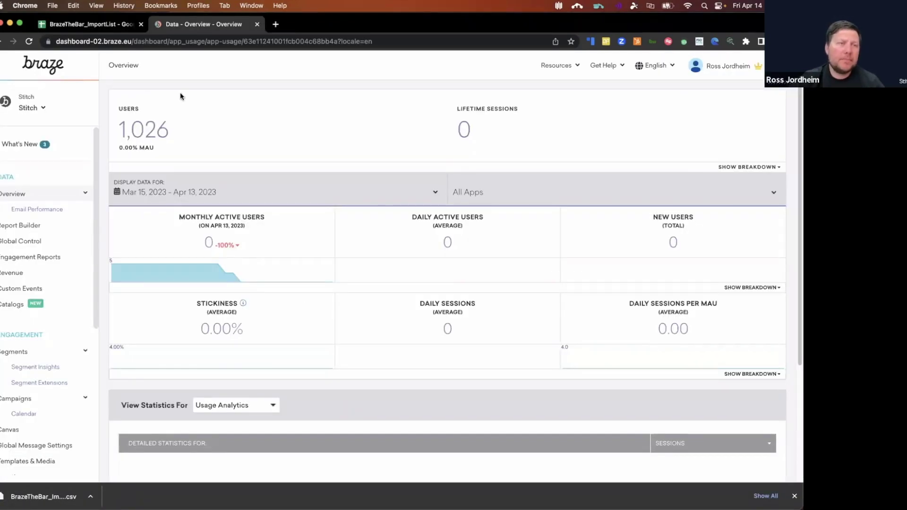
pyautogui.scroll(-5, 45, 244)
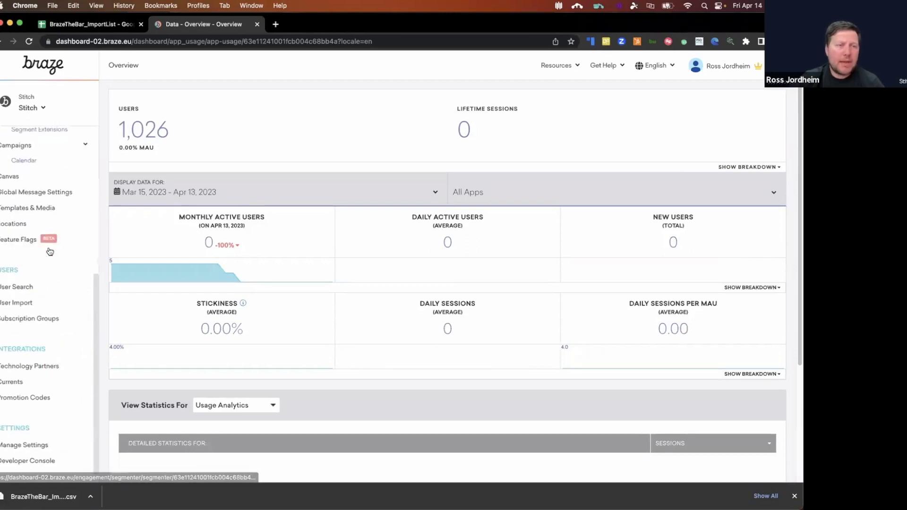
pyautogui.click(20, 305)
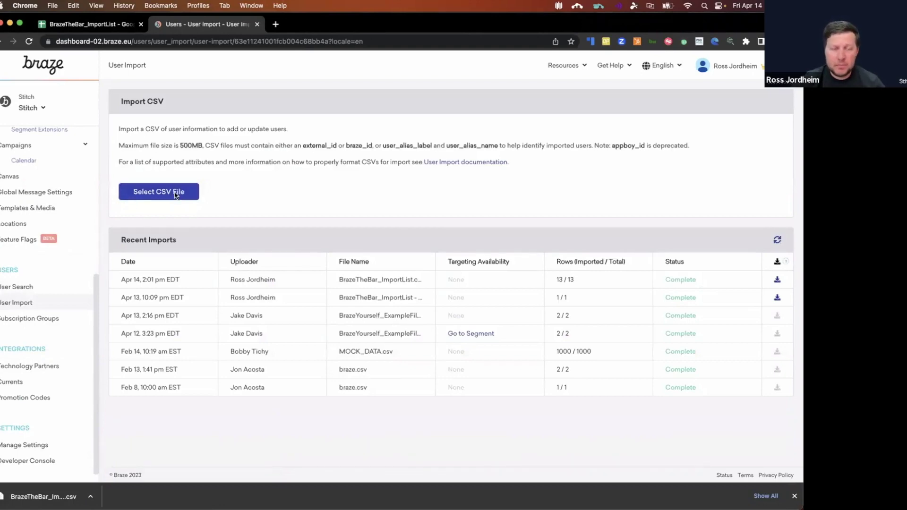
# Upload BrazeTheBar_ImportList - Sheet1 (1).csv, review its preview through the list_name column, and cancel the import
pyautogui.click(175, 194)
pyautogui.click(384, 203)
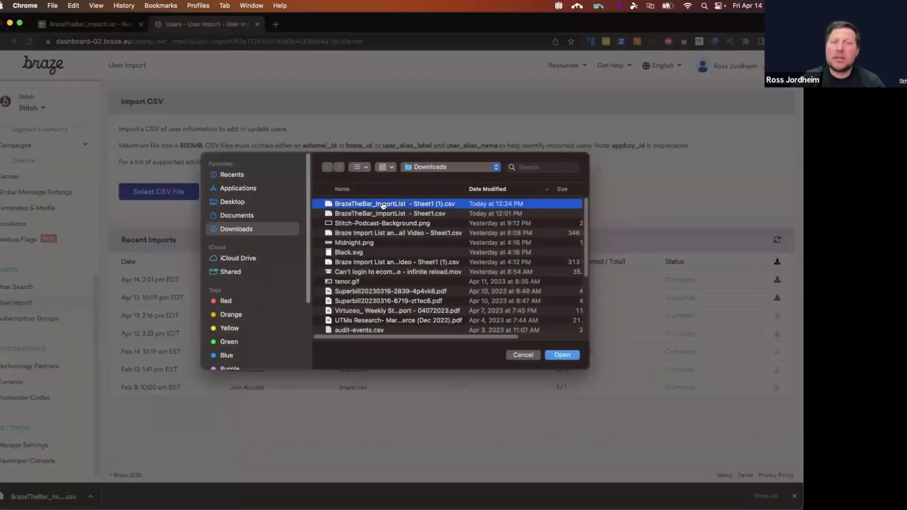
pyautogui.doubleClick(384, 203)
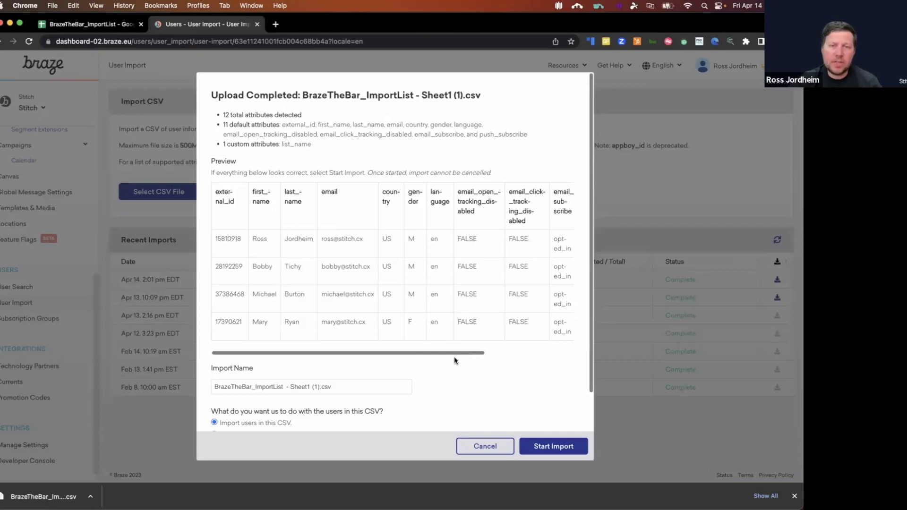
pyautogui.moveTo(452, 352); pyautogui.dragTo(567, 354)
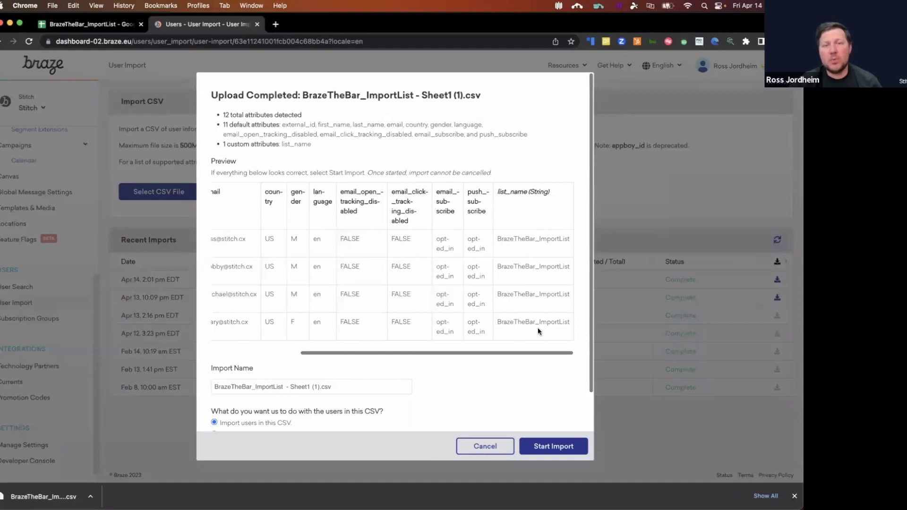
pyautogui.scroll(-2, 538, 325)
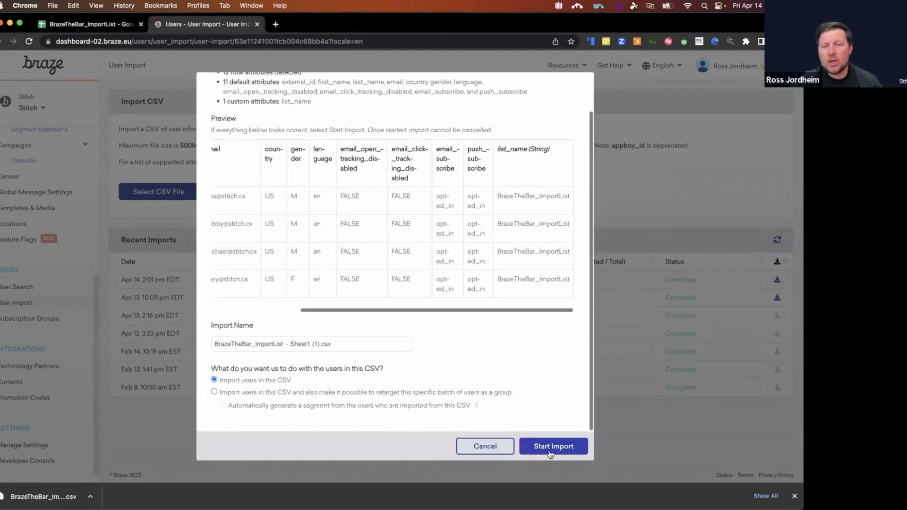
pyautogui.click(509, 452)
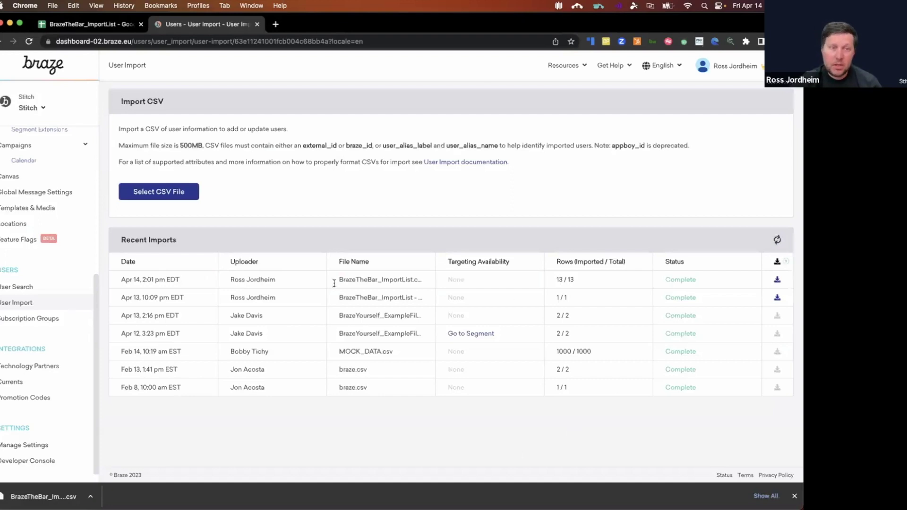
pyautogui.moveTo(106, 277); pyautogui.dragTo(772, 281)
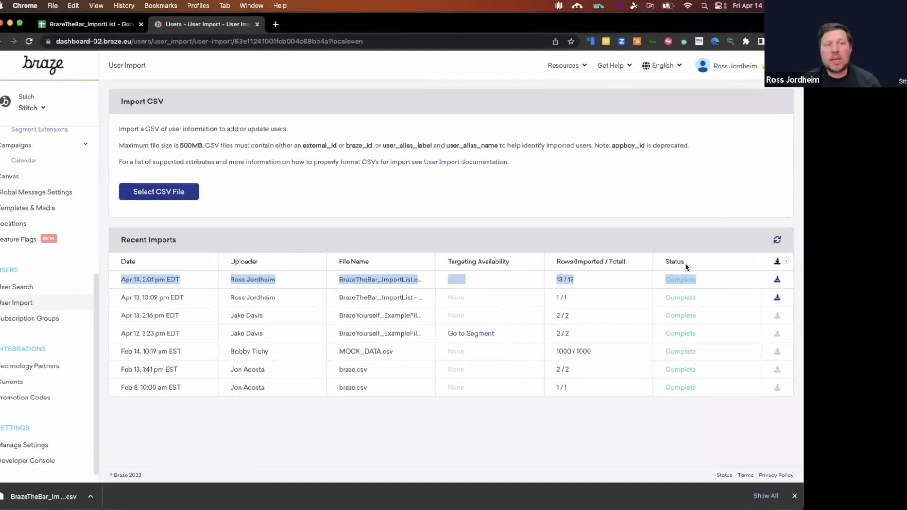
# Create a new segment named "BrazeTheBar - ImportList"
pyautogui.scroll(5, 14, 289)
pyautogui.click(16, 290)
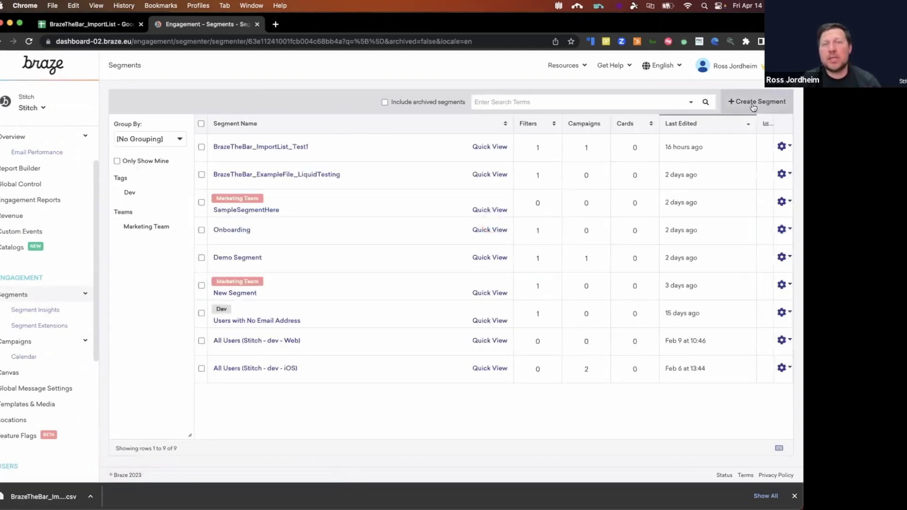
pyautogui.click(754, 108)
pyautogui.click(289, 187)
pyautogui.write('Bra')
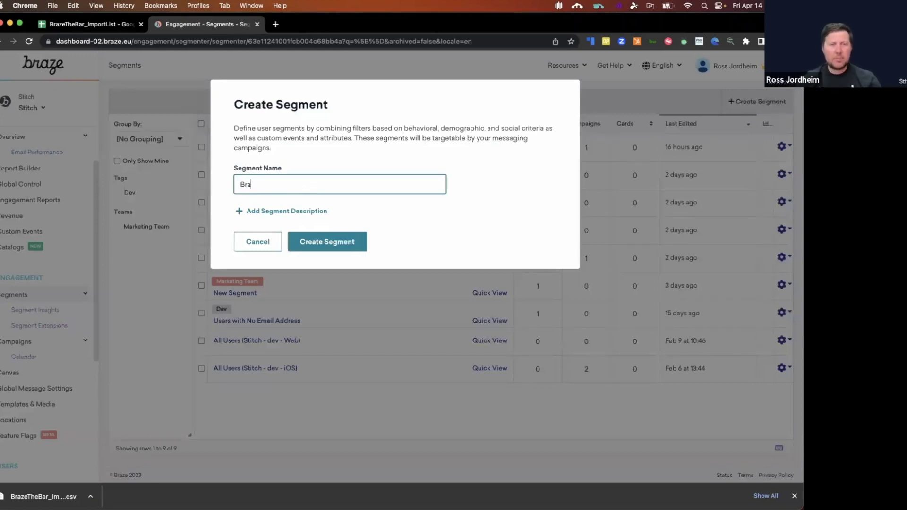
pyautogui.write('zeTheBar - ImportList')
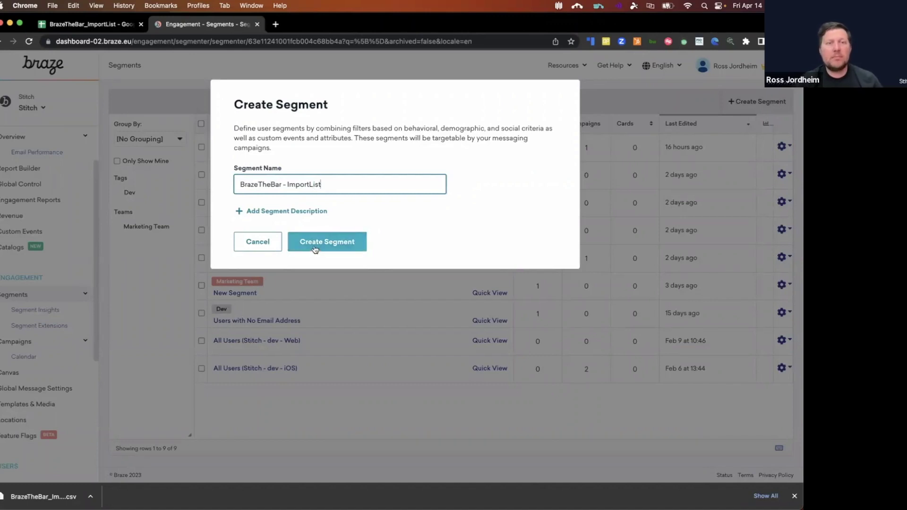
pyautogui.click(314, 248)
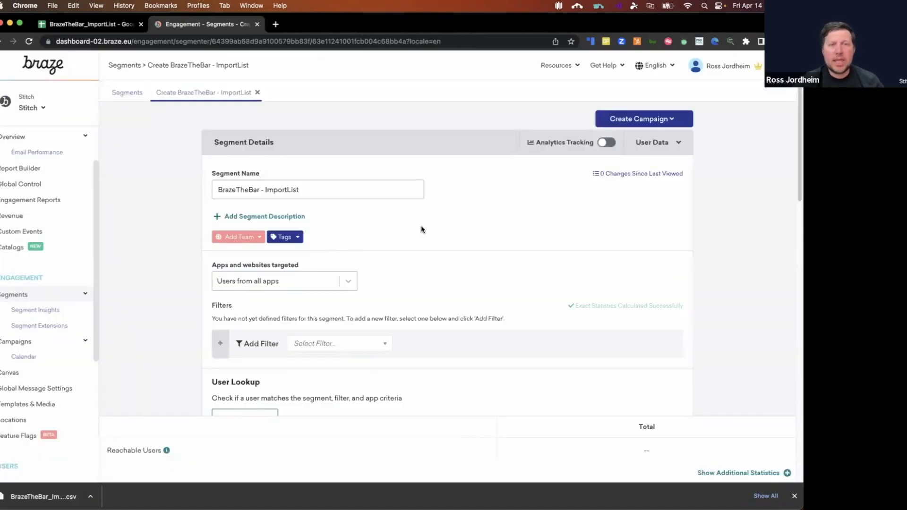
# Add a Custom Attributes filter to the segment, using the list_name attribute
pyautogui.scroll(-3, 421, 225)
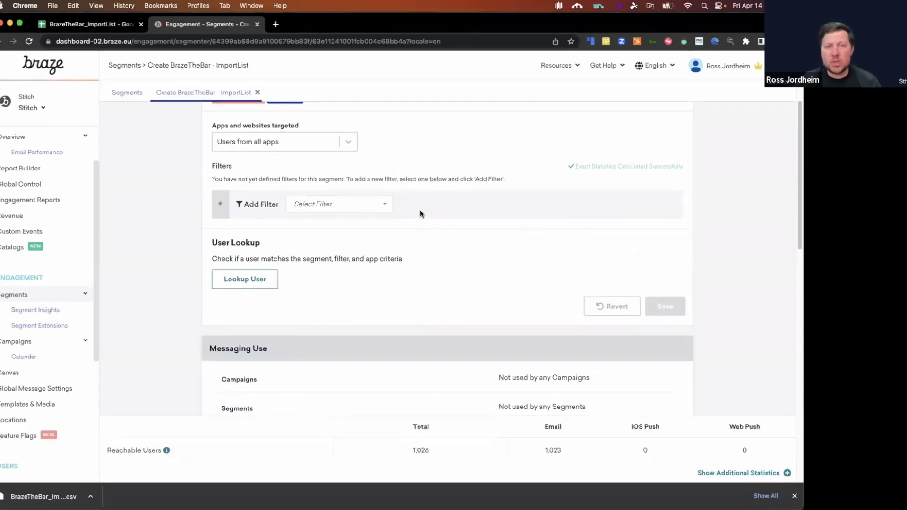
pyautogui.click(381, 209)
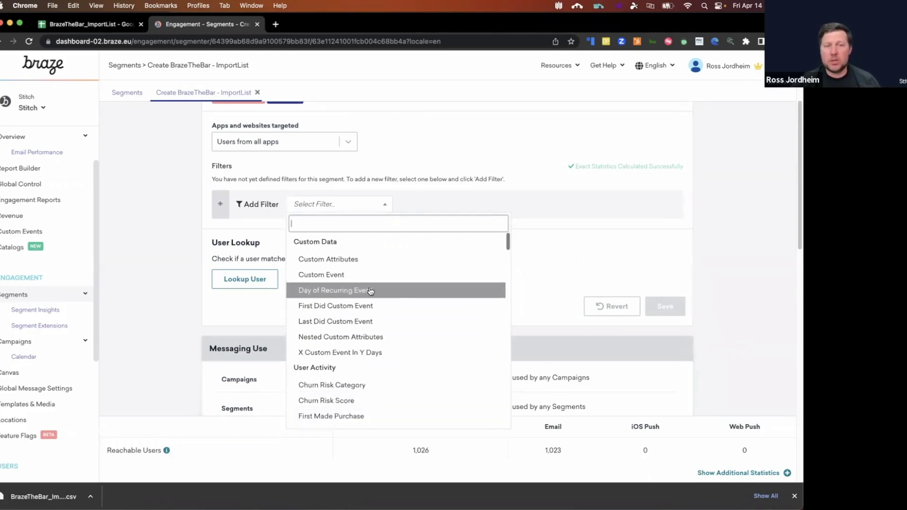
pyautogui.click(350, 265)
pyautogui.click(321, 190)
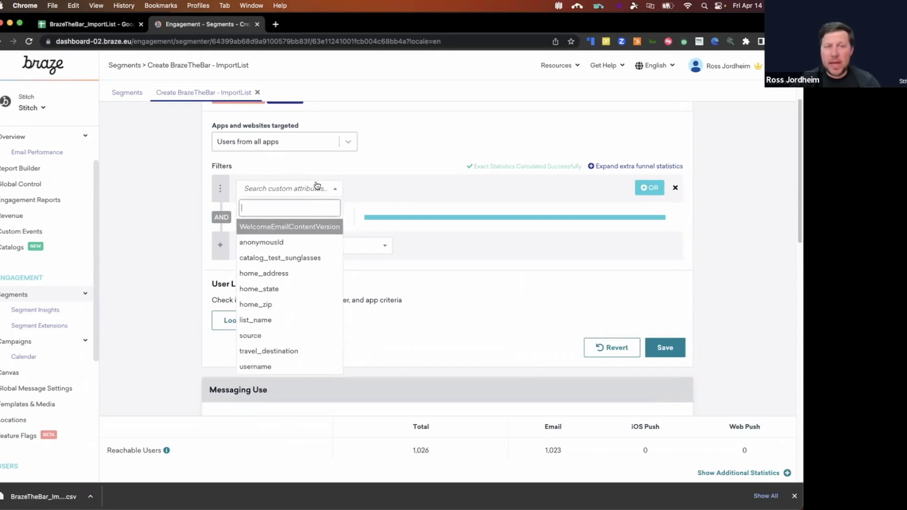
pyautogui.click(270, 324)
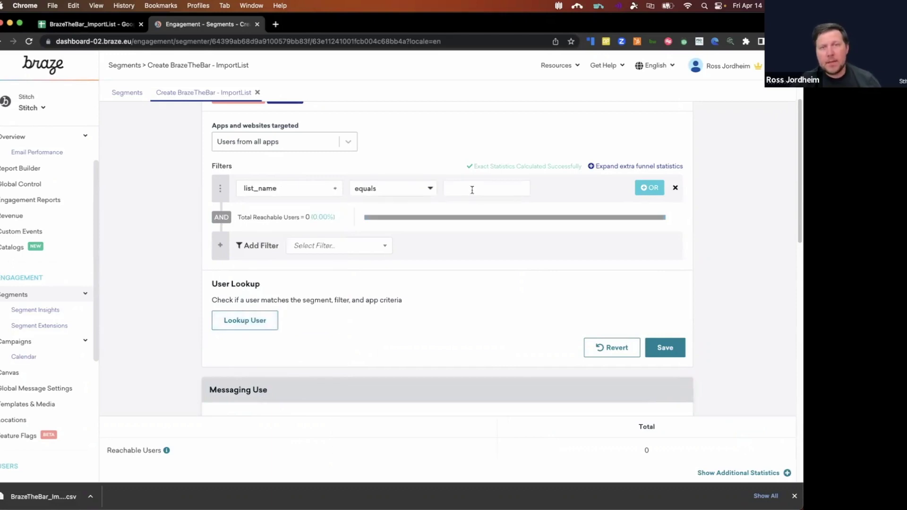
# Set the list_name filter to match values that equal BrazeTheBar_ImportList
pyautogui.click(428, 191)
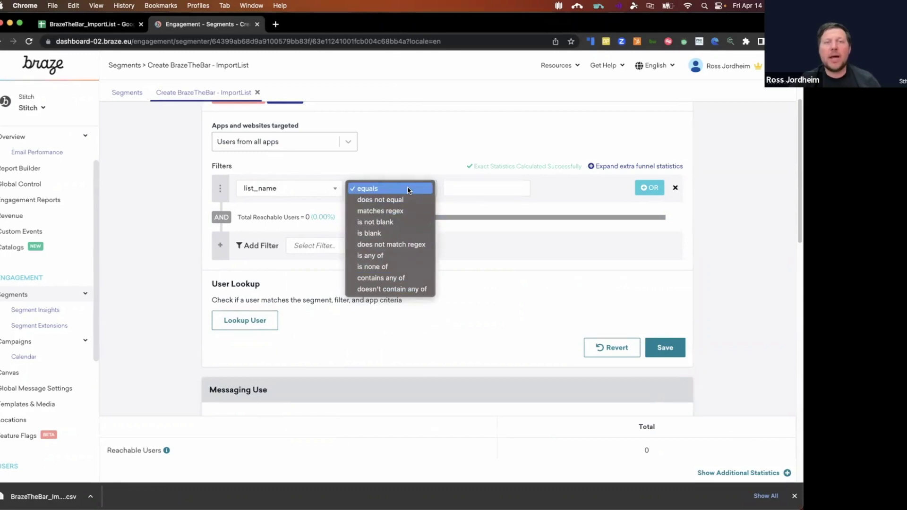
pyautogui.click(468, 188)
pyautogui.click(468, 188)
pyautogui.write('BrazeTheBar_ImportList')
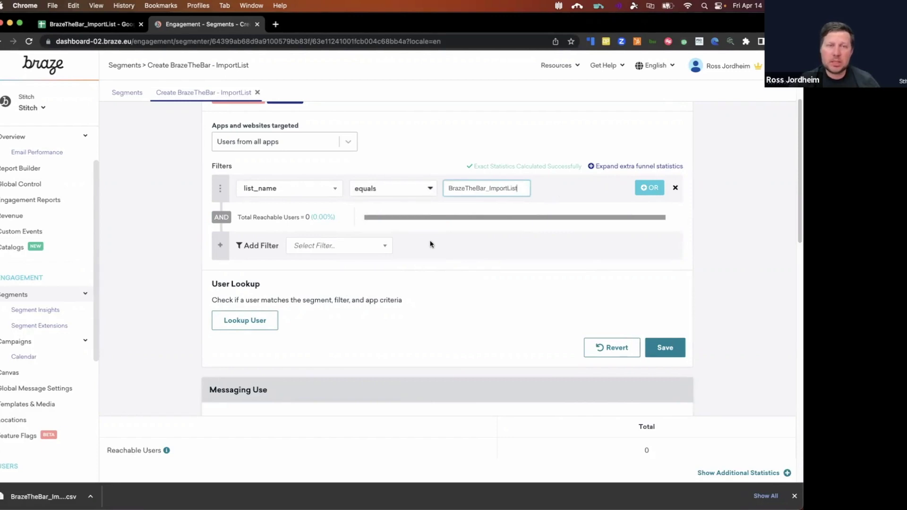
pyautogui.click(571, 233)
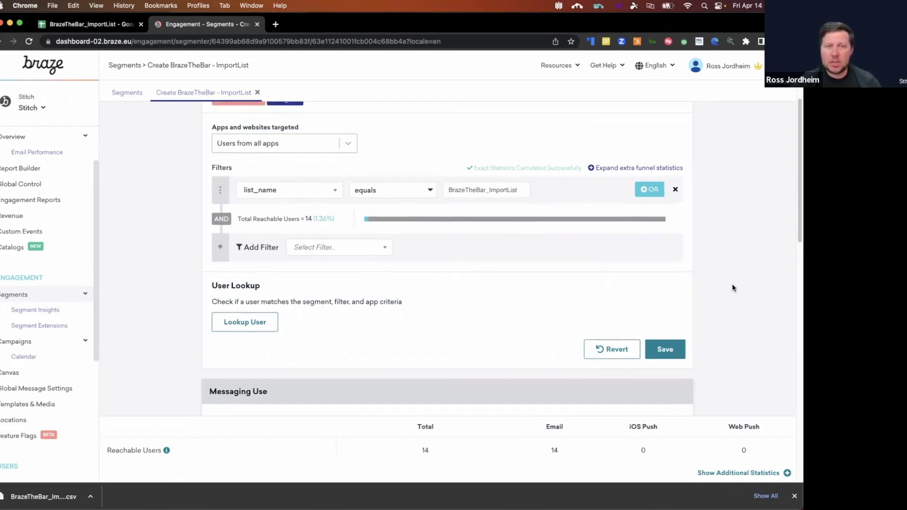
# Review the segment details and save the filtered segment
pyautogui.scroll(3, 732, 285)
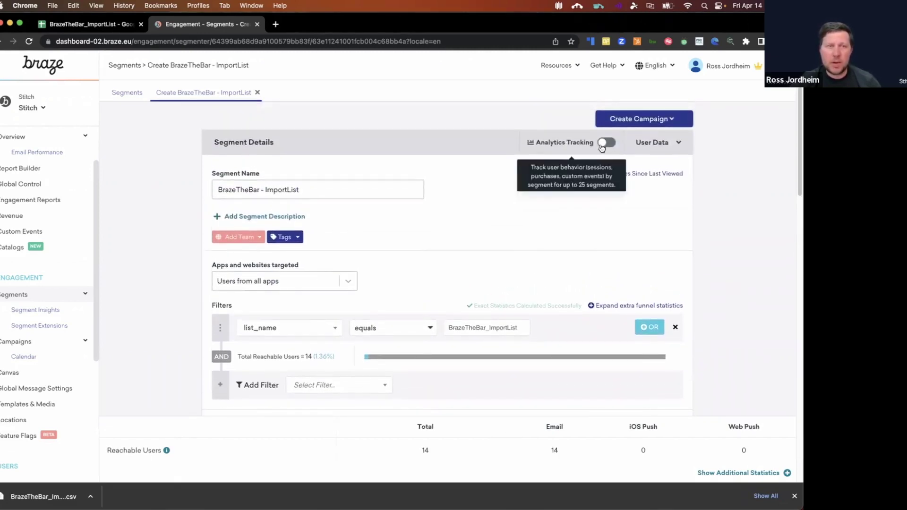
pyautogui.scroll(-3, 599, 148)
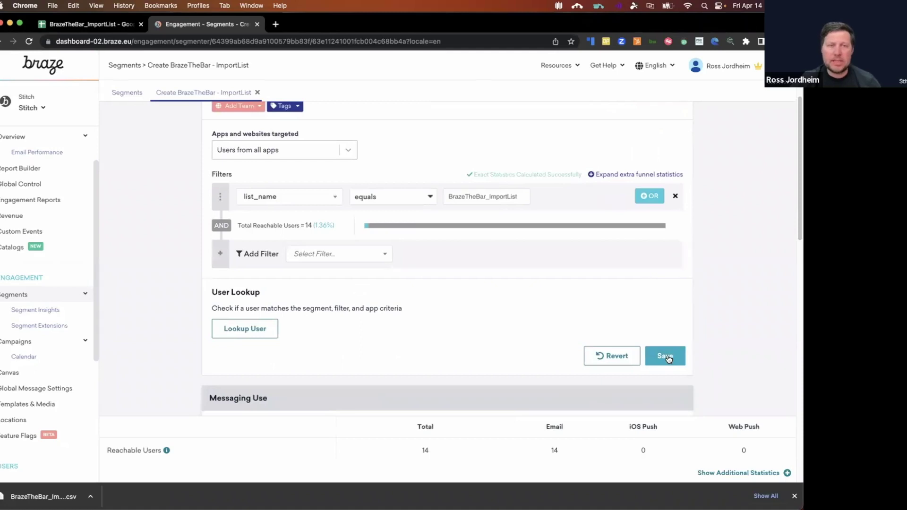
pyautogui.click(666, 356)
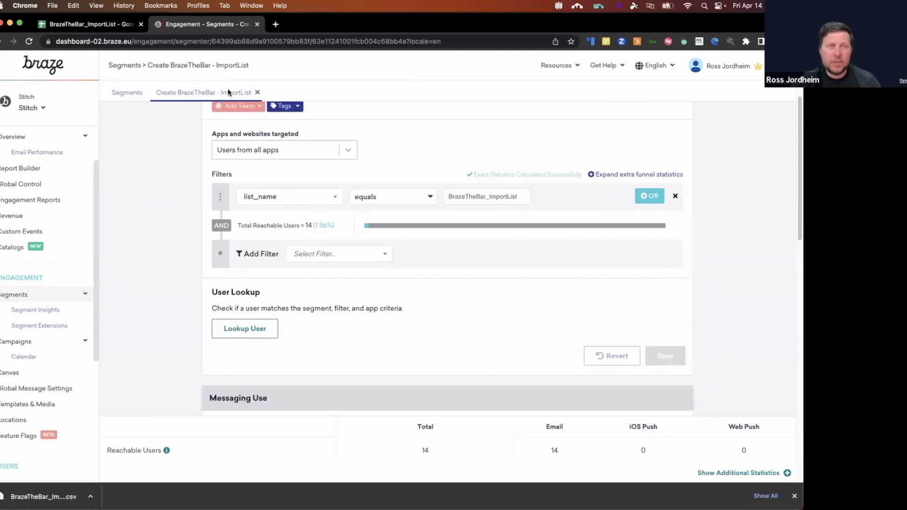
pyautogui.scroll(3, 180, 186)
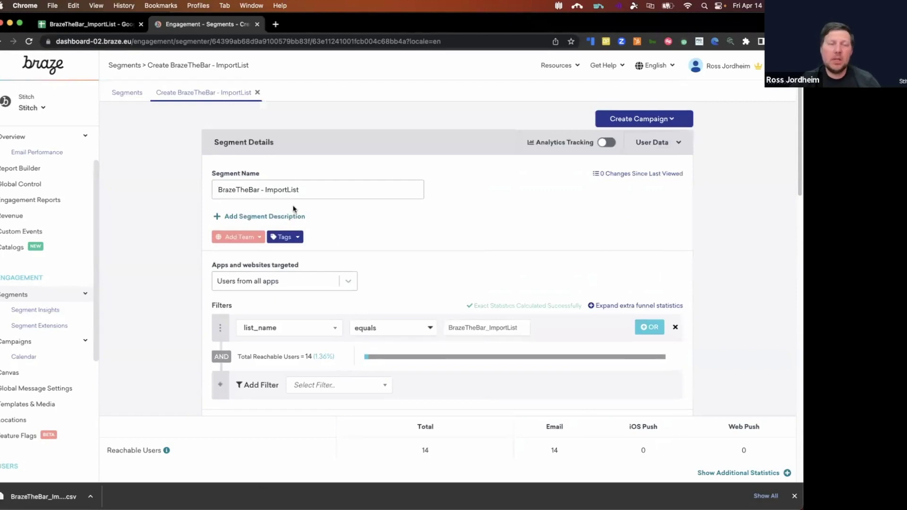
# Start a new single-channel email campaign from the Campaigns page
pyautogui.click(18, 345)
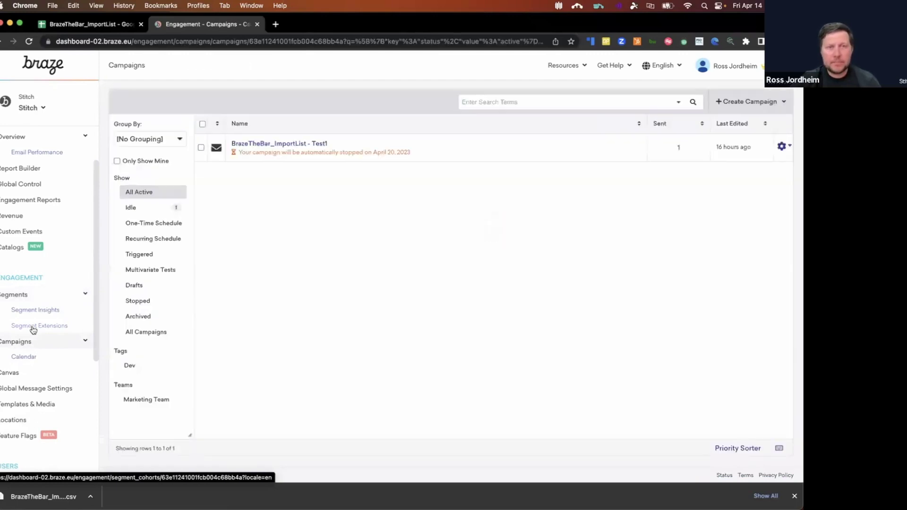
pyautogui.click(734, 105)
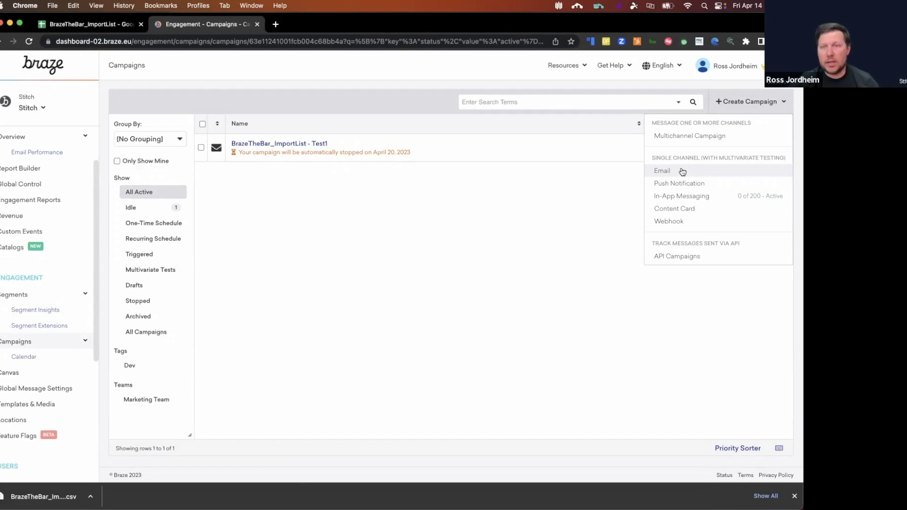
pyautogui.click(682, 172)
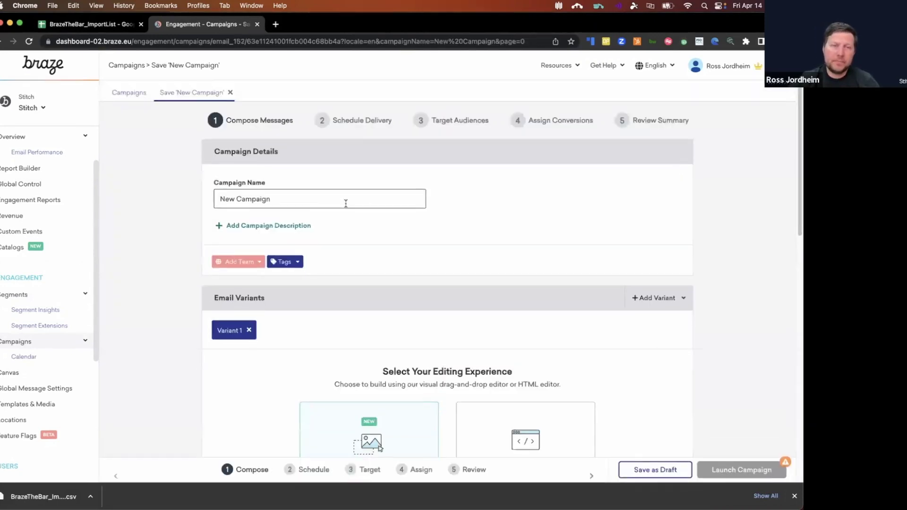
# Name the email campaign "BrazeTheBar - ImportList"
pyautogui.click(334, 200)
pyautogui.tripleClick(331, 199)
pyautogui.write('B')
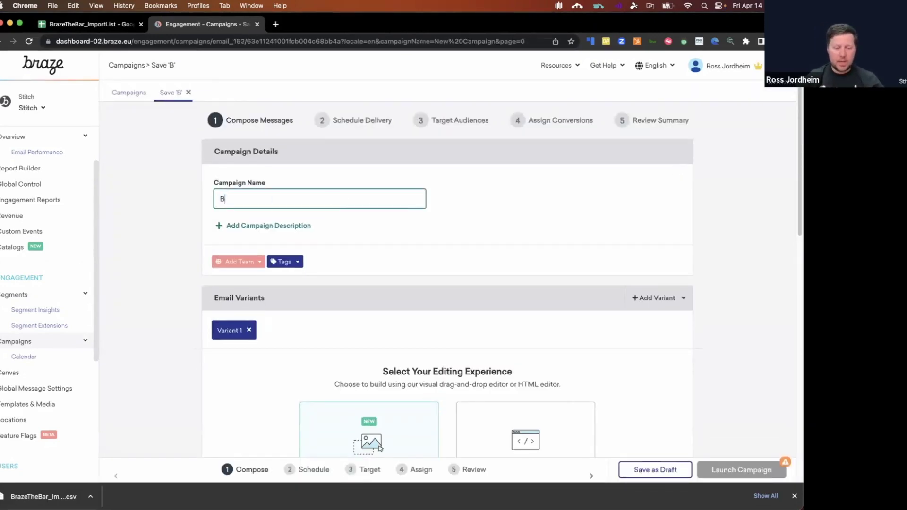
pyautogui.write('razeTheBar -')
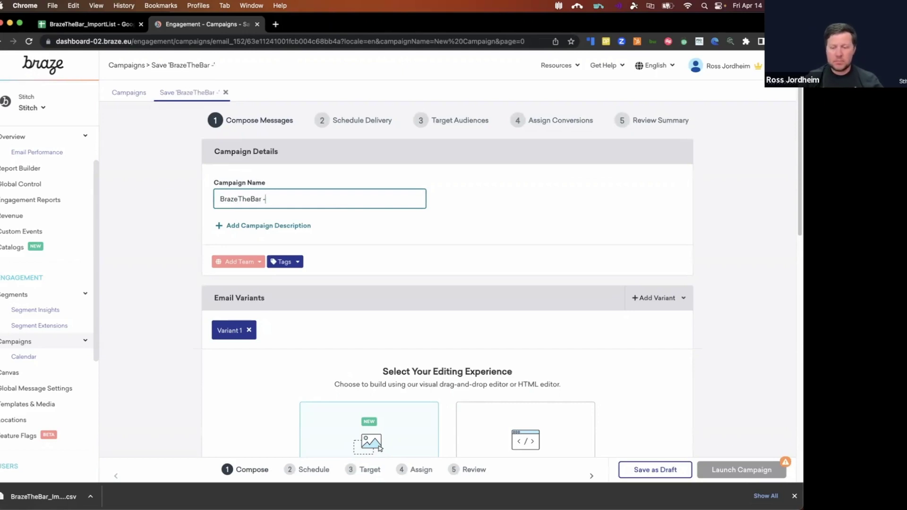
pyautogui.write(' ImportList')
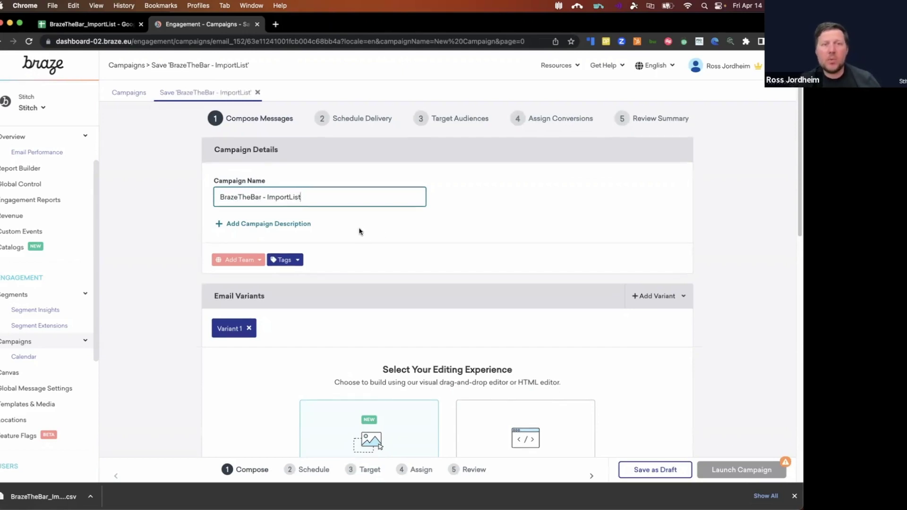
# Build the email variant from the saved drag-and-drop template BrazeTheBar_ImportList
pyautogui.scroll(-6, 362, 231)
pyautogui.scroll(2, 361, 229)
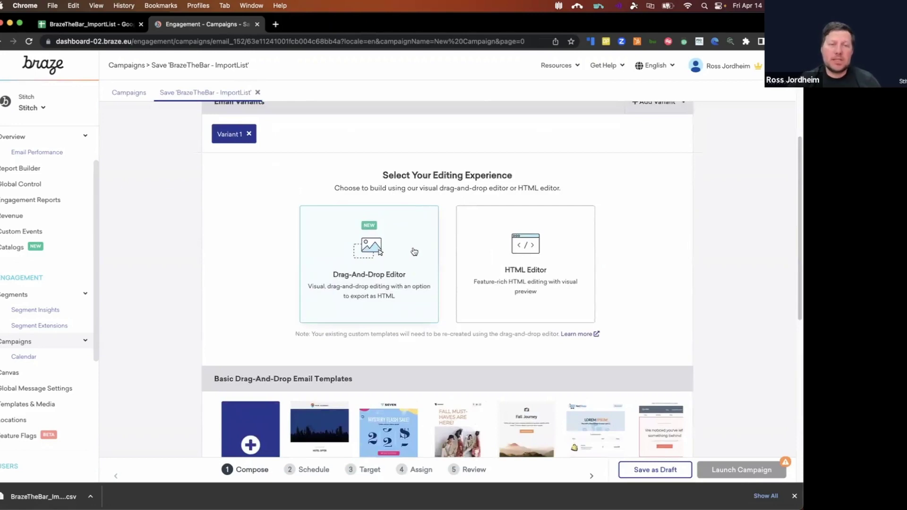
pyautogui.scroll(-5, 414, 251)
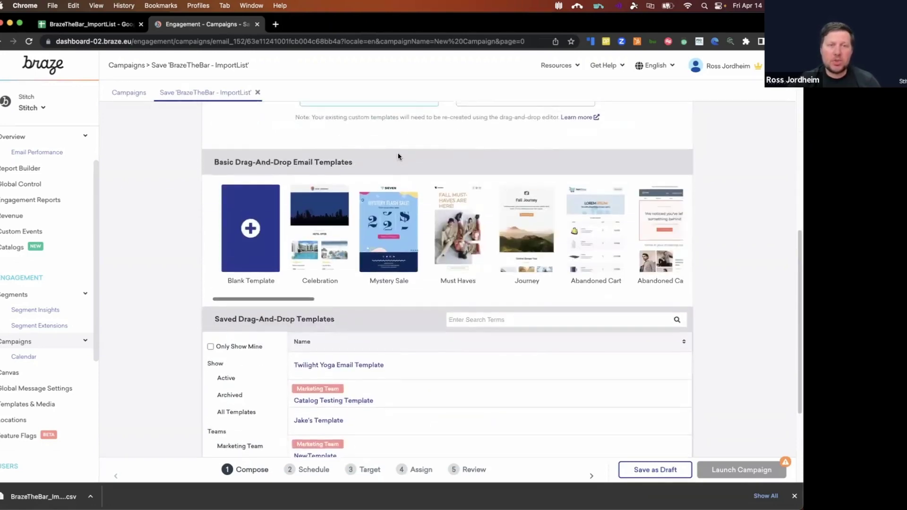
pyautogui.scroll(2, 397, 154)
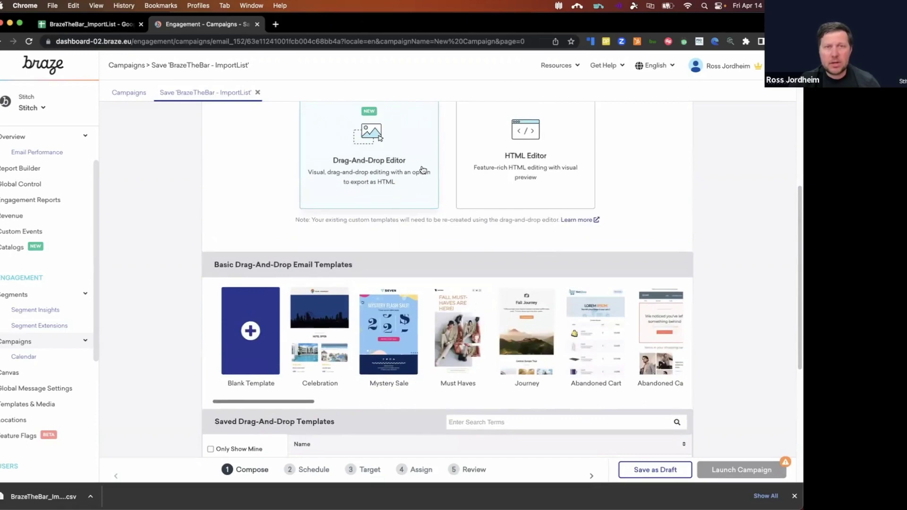
pyautogui.scroll(-5, 414, 173)
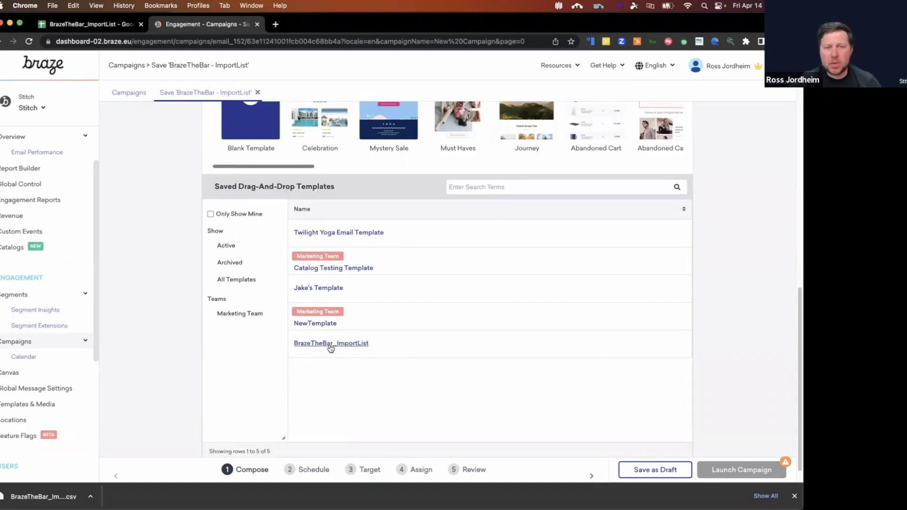
pyautogui.click(330, 345)
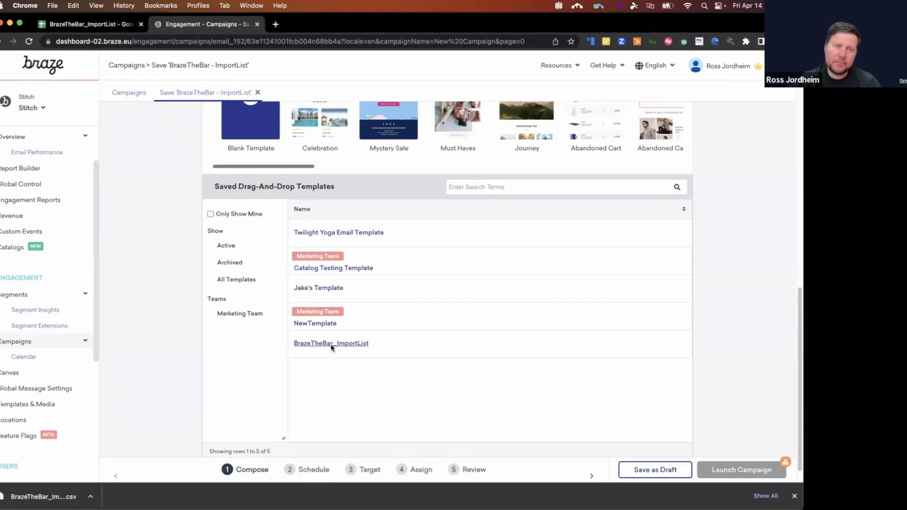
pyautogui.scroll(1, 577, 288)
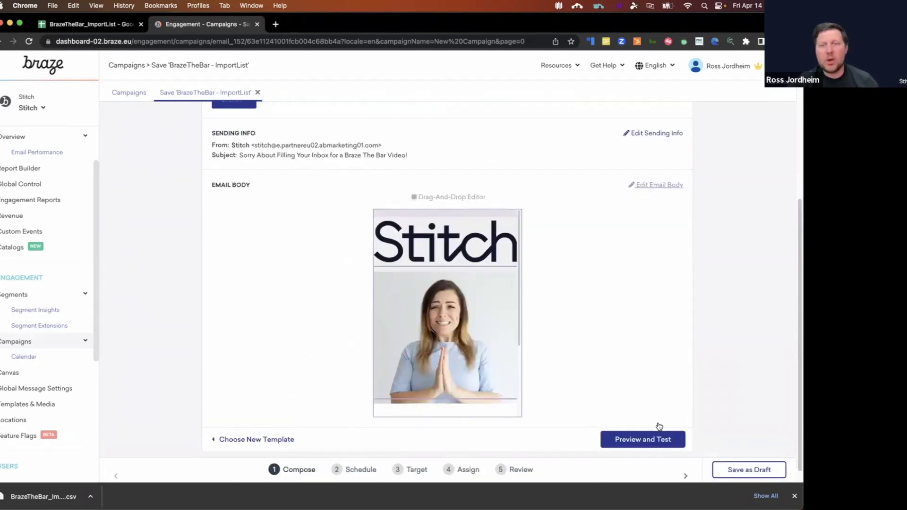
# Open the email's preview and test view and read through the full desktop rendering of the message
pyautogui.click(656, 440)
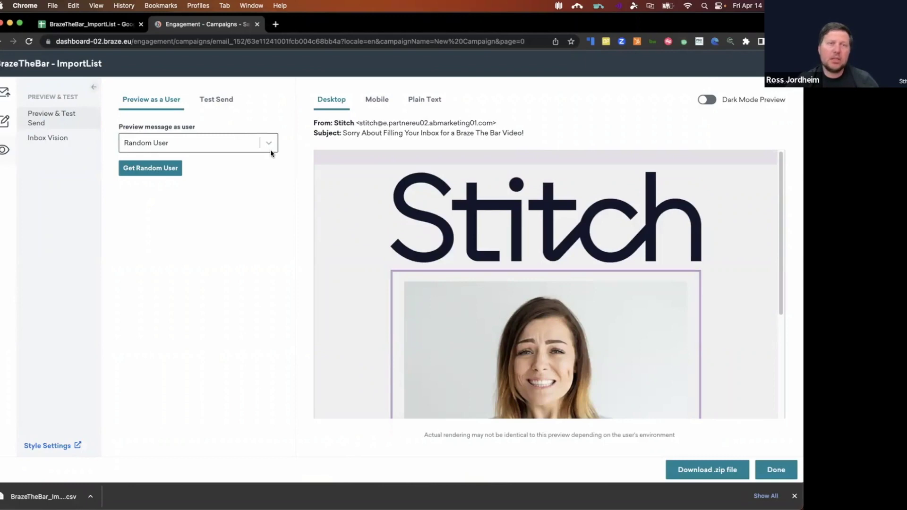
pyautogui.scroll(-10, 586, 221)
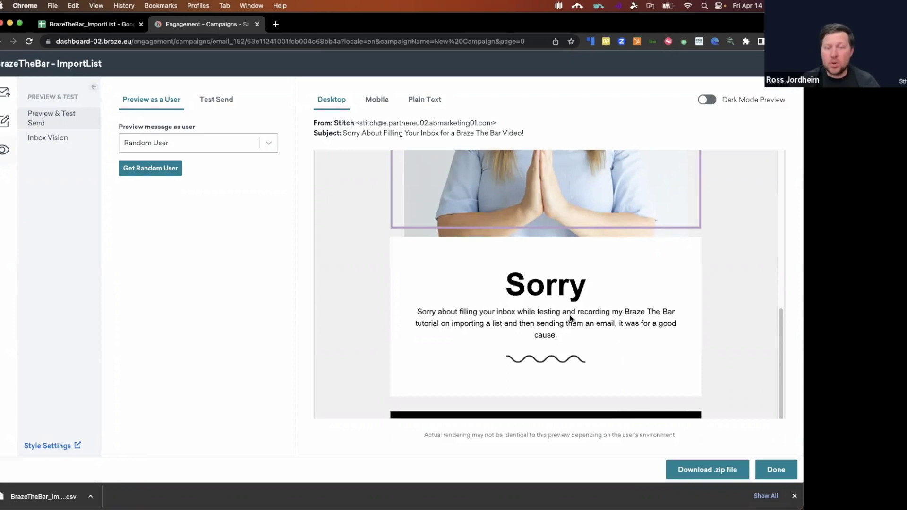
pyautogui.scroll(10, 630, 302)
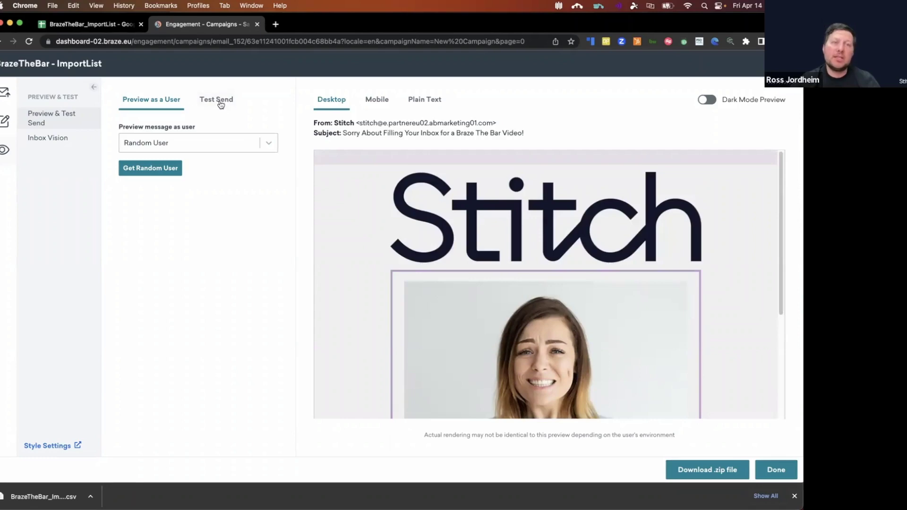
# Preview the message as a specific user found by user ID, check their list_name custom attribute, and close the preview
pyautogui.click(167, 142)
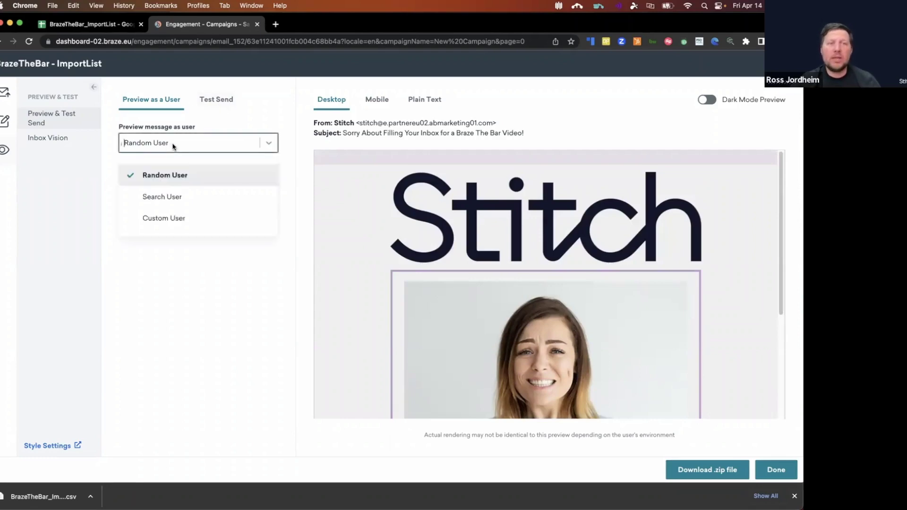
pyautogui.click(162, 196)
pyautogui.click(198, 176)
pyautogui.write('123ABC')
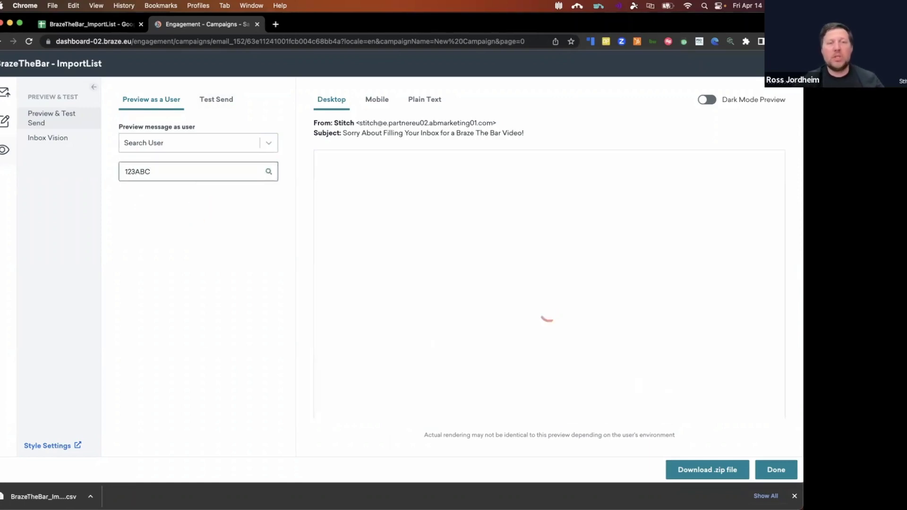
pyautogui.scroll(-3, 225, 295)
pyautogui.scroll(-2, 224, 293)
pyautogui.moveTo(216, 422); pyautogui.dragTo(198, 409)
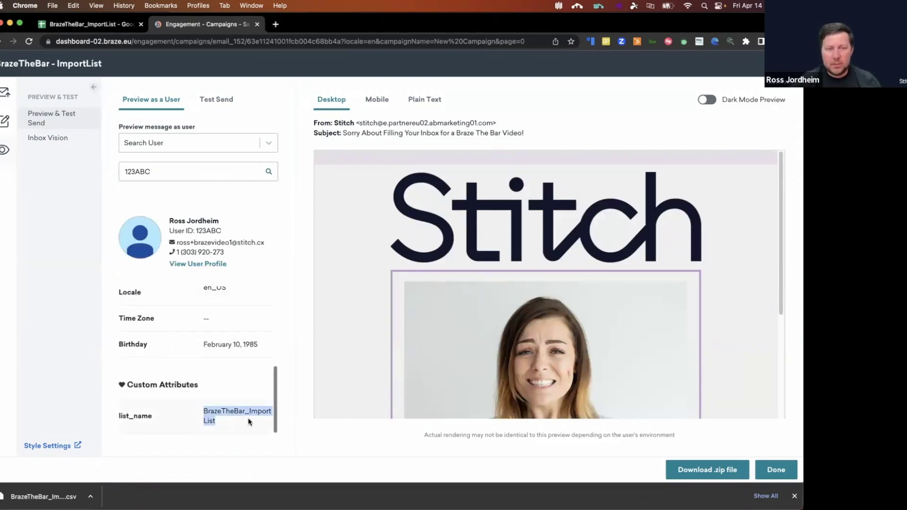
pyautogui.click(793, 474)
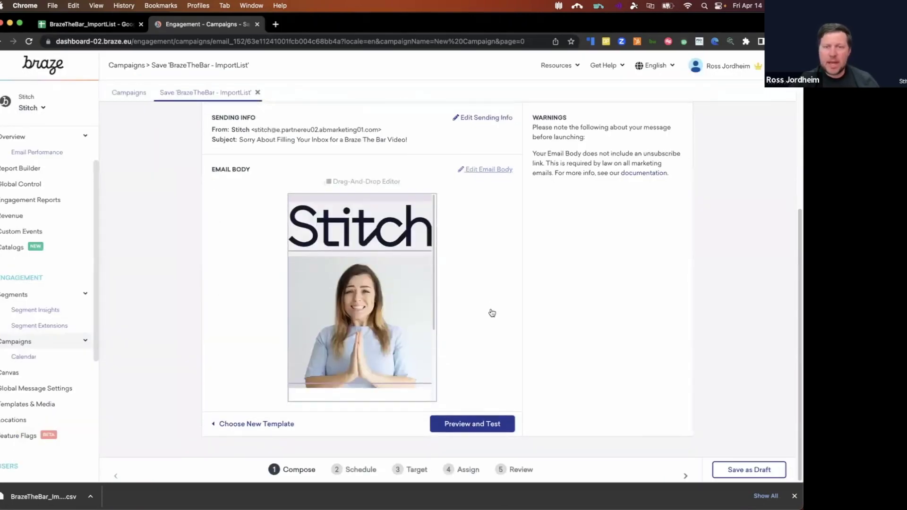
# In the campaign's delivery schedule, set the scheduled delivery to send as soon as the campaign is launched
pyautogui.scroll(5, 490, 313)
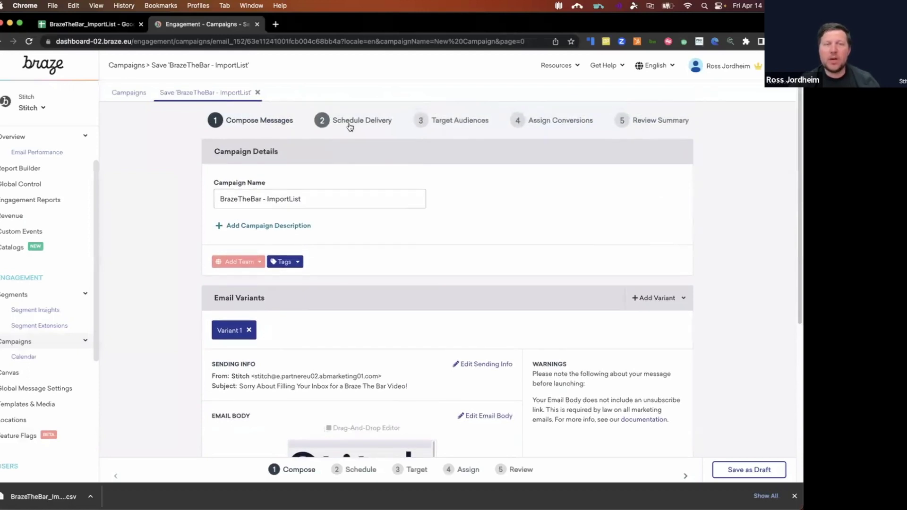
pyautogui.click(377, 126)
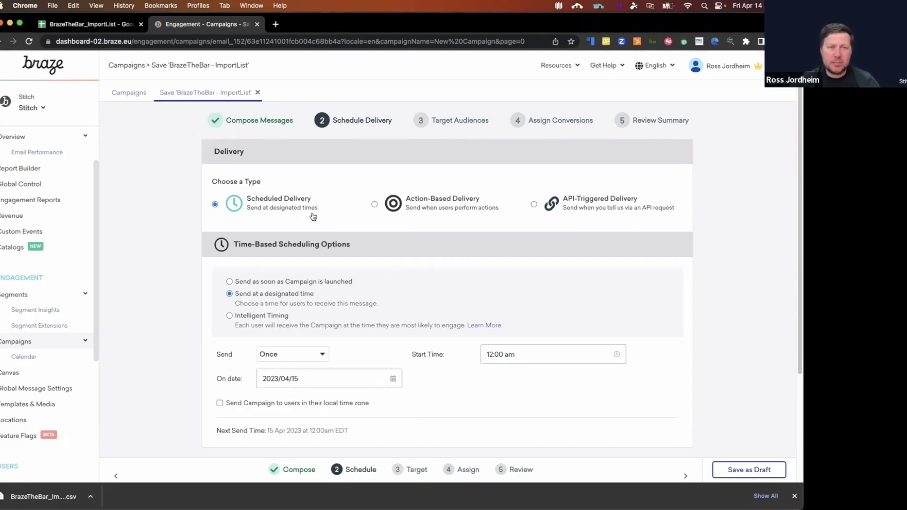
pyautogui.scroll(-2, 316, 302)
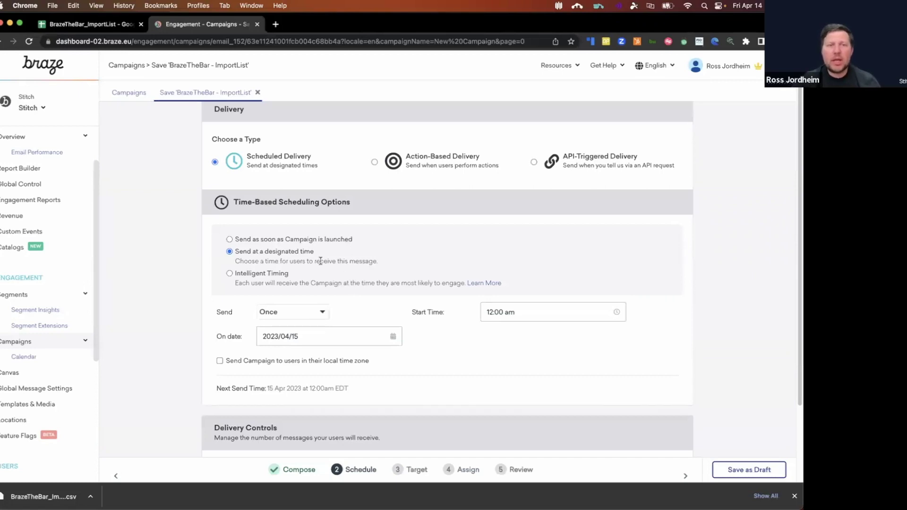
pyautogui.click(255, 239)
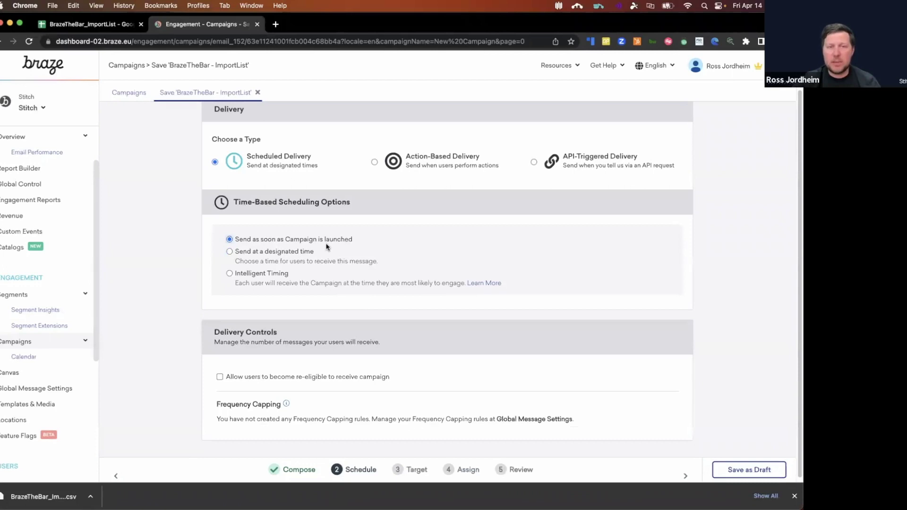
pyautogui.scroll(-1, 358, 249)
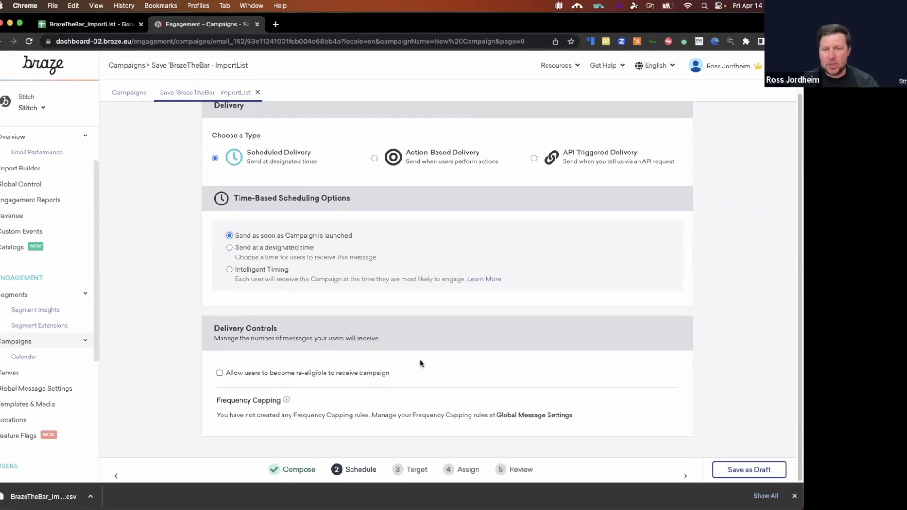
pyautogui.scroll(1, 429, 349)
pyautogui.scroll(1, 429, 350)
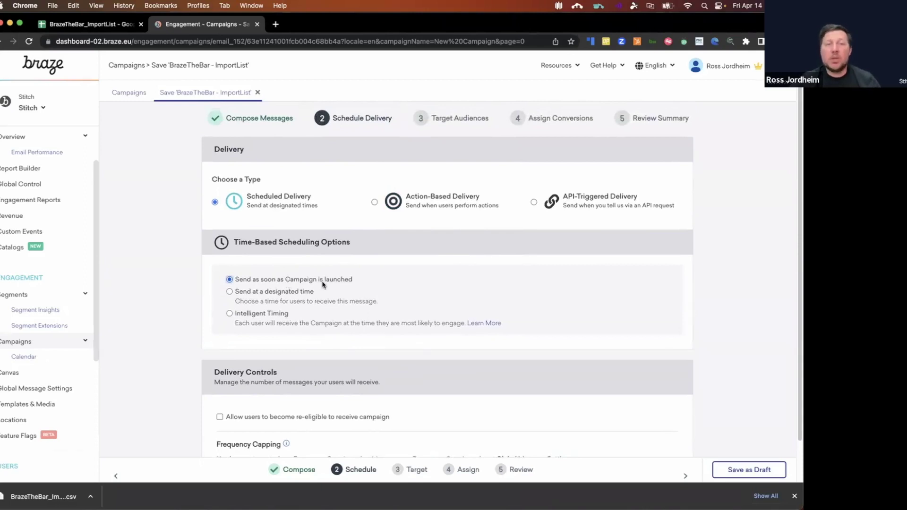
# Target the campaign audience at the "BrazeTheBar - ImportList" segment
pyautogui.click(467, 121)
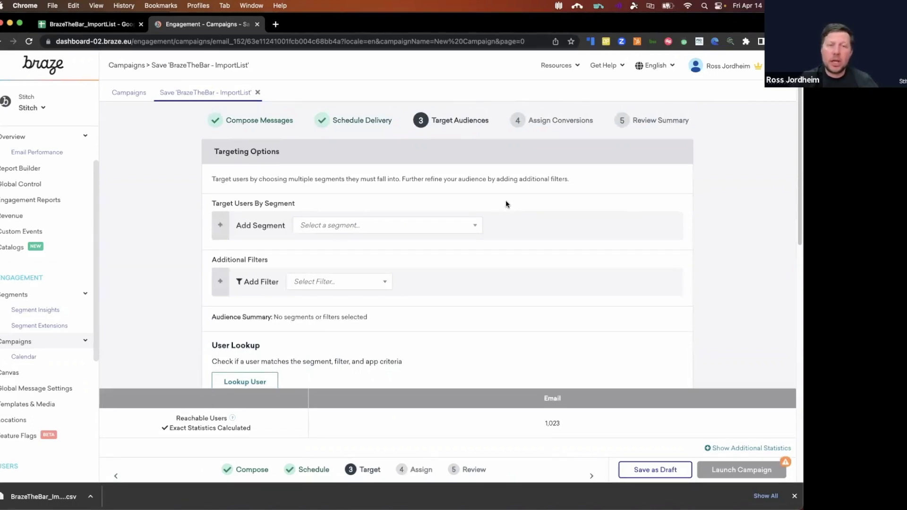
pyautogui.click(476, 226)
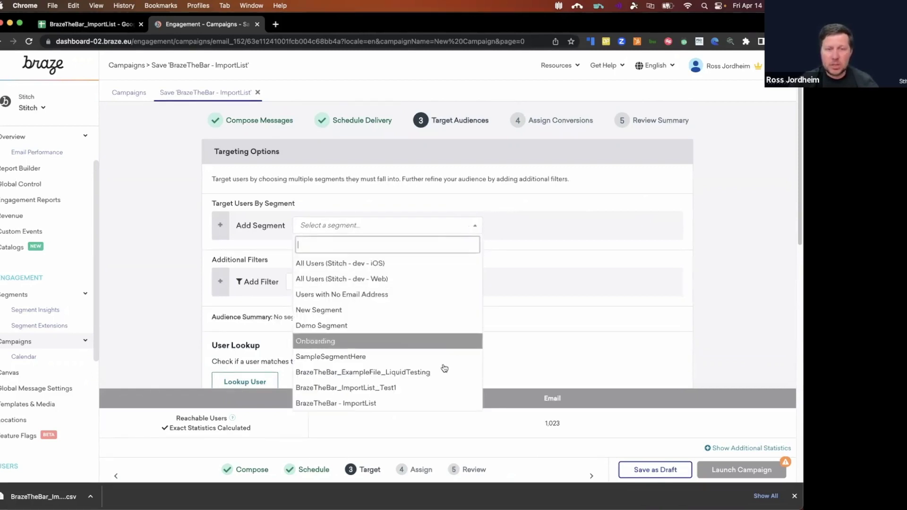
pyautogui.click(366, 405)
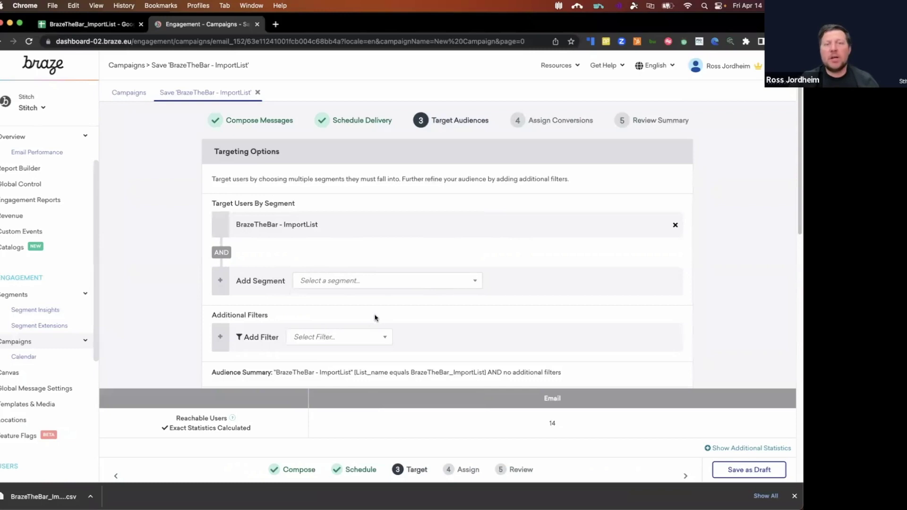
pyautogui.scroll(-1, 375, 316)
pyautogui.scroll(-5, 418, 310)
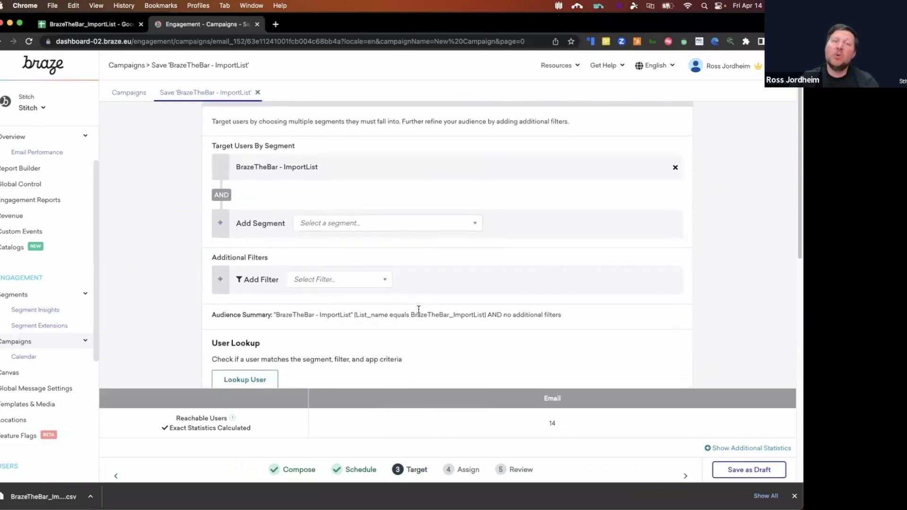
pyautogui.click(385, 241)
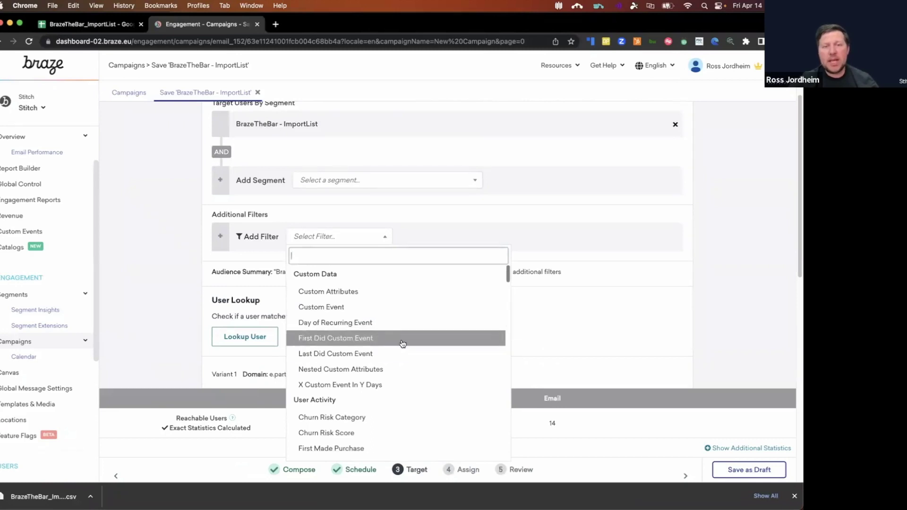
pyautogui.scroll(-3, 389, 396)
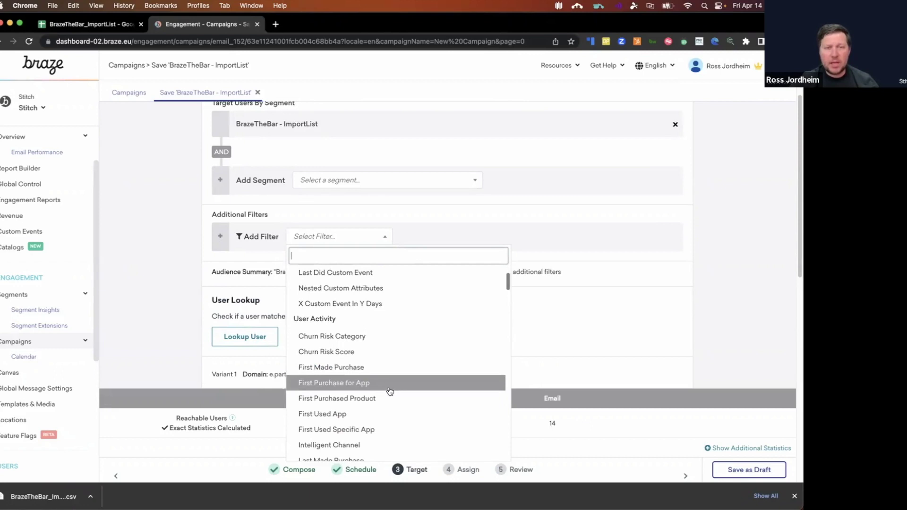
pyautogui.scroll(2, 389, 388)
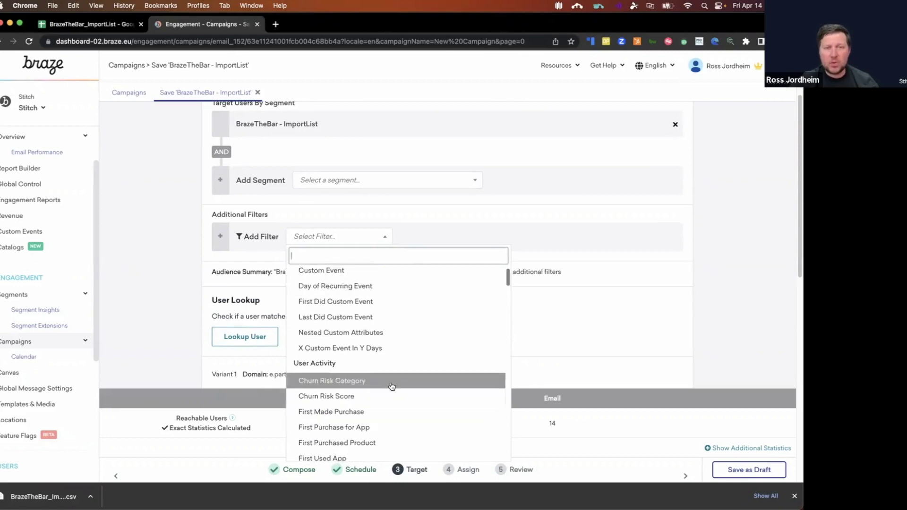
pyautogui.click(559, 260)
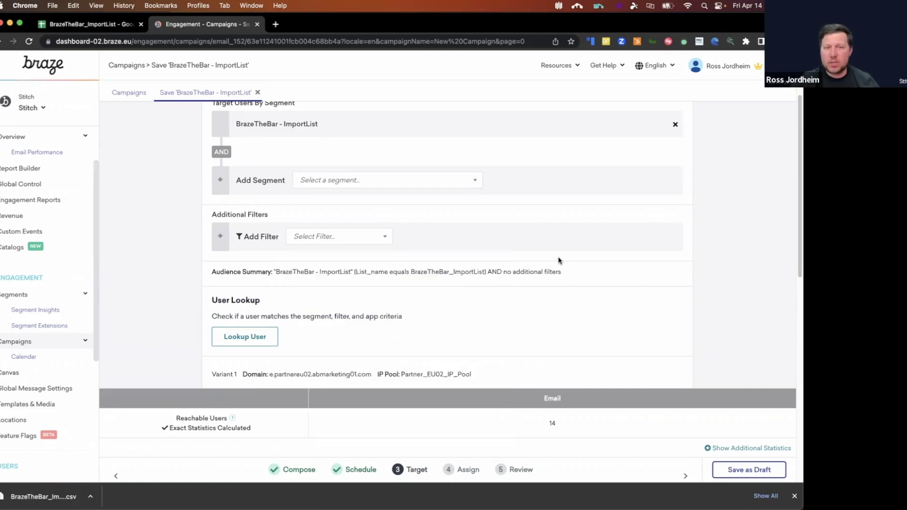
# Remove the control group from the campaign's A/B testing so that Variant 1 goes to 100% of the audience
pyautogui.scroll(-1, 381, 288)
pyautogui.scroll(-5, 381, 288)
pyautogui.scroll(3, 331, 213)
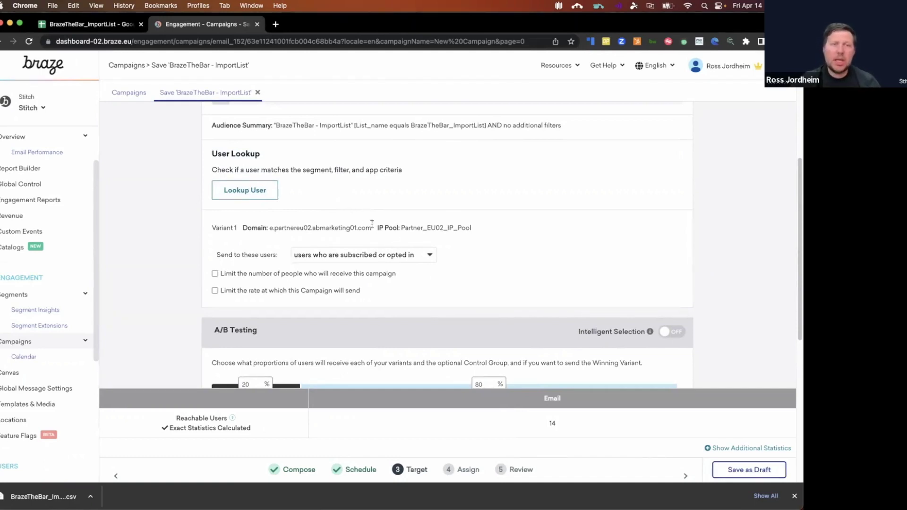
pyautogui.scroll(-5, 410, 227)
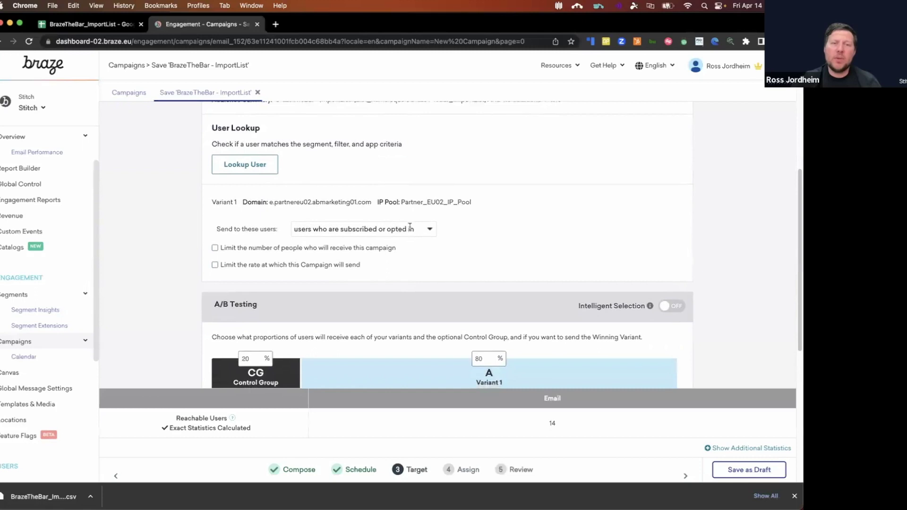
pyautogui.scroll(-2, 406, 219)
pyautogui.scroll(-4, 353, 243)
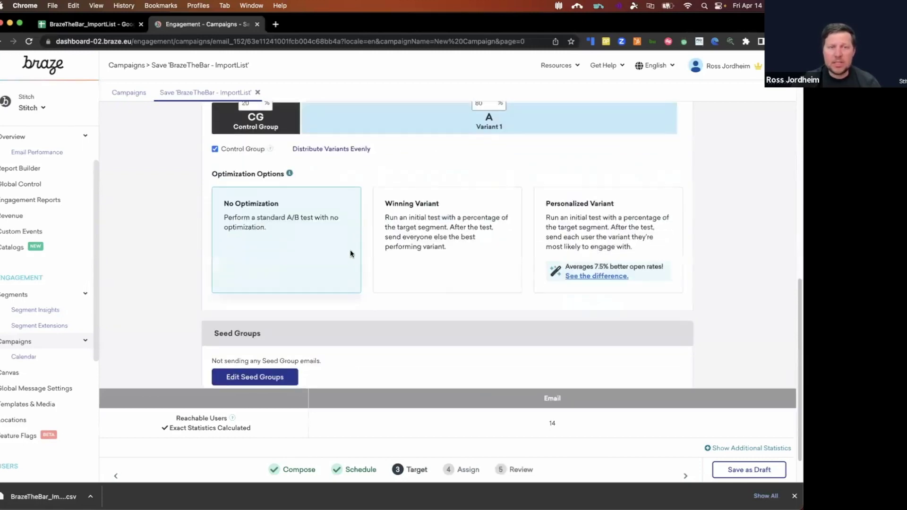
pyautogui.scroll(1, 214, 169)
pyautogui.click(215, 163)
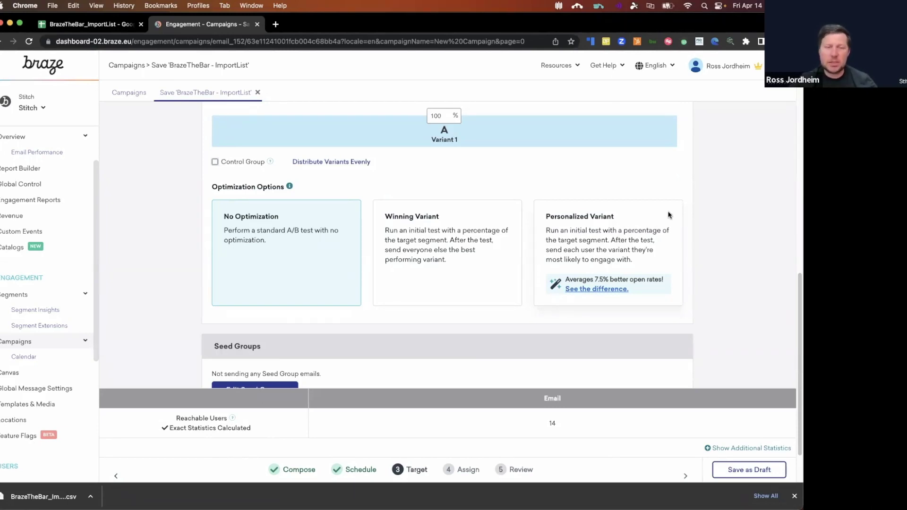
pyautogui.scroll(-2, 403, 289)
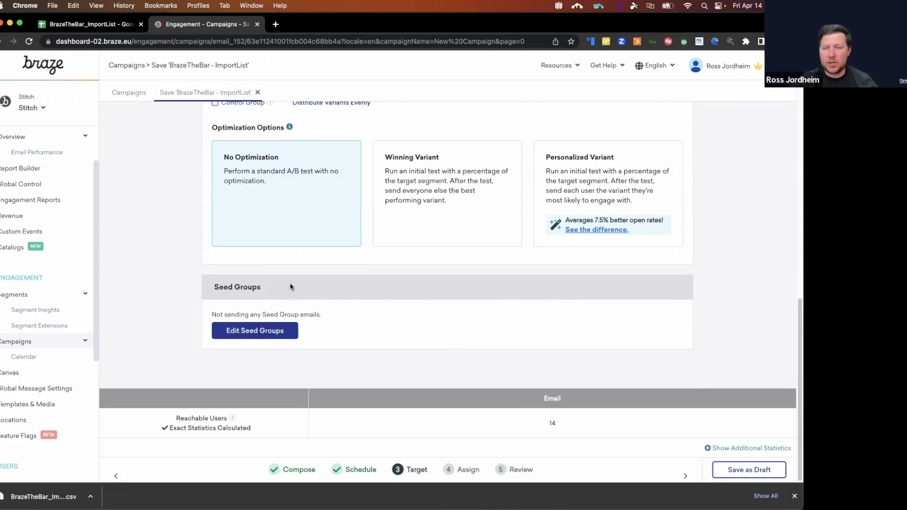
# In the campaign's conversion assignment, set the primary conversion event type to Opens Email
pyautogui.scroll(4, 371, 309)
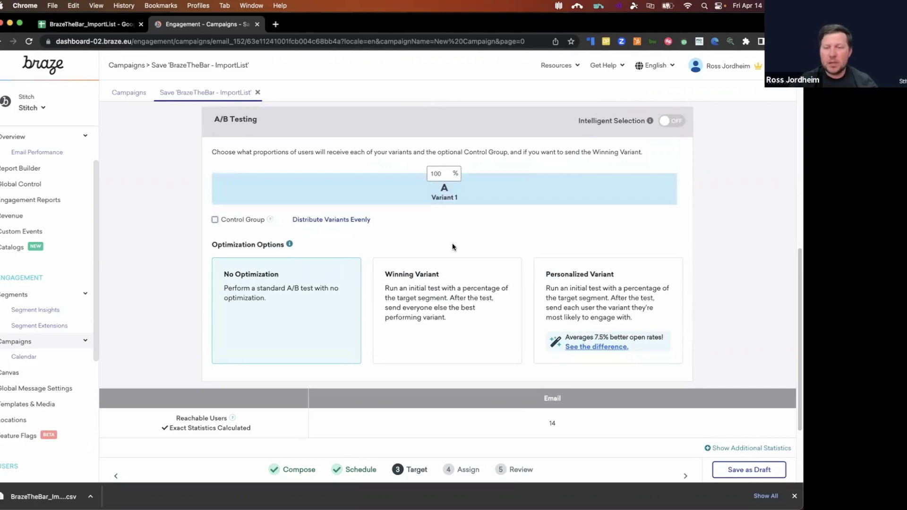
pyautogui.scroll(1, 498, 215)
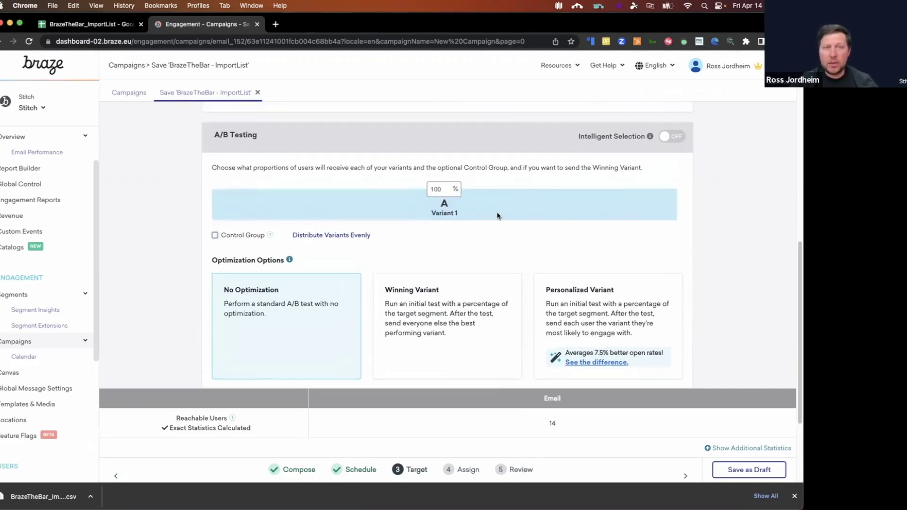
pyautogui.scroll(10, 498, 215)
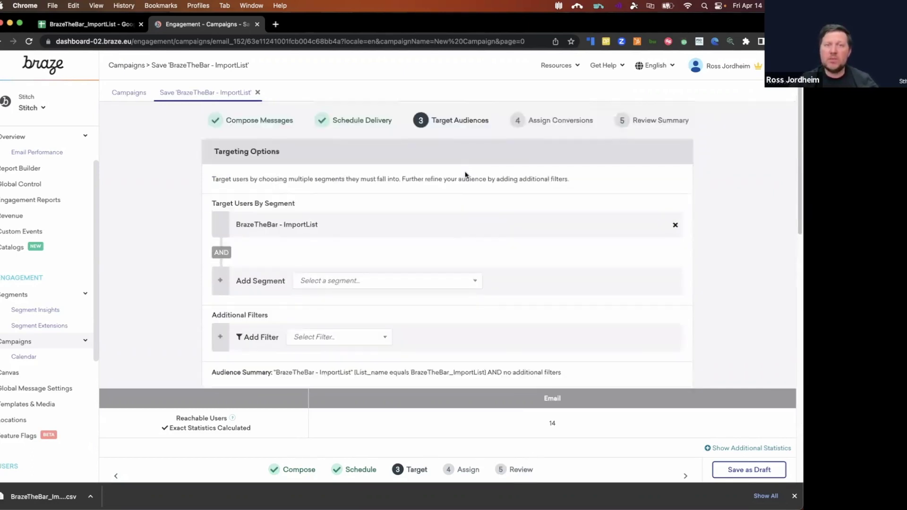
pyautogui.click(561, 122)
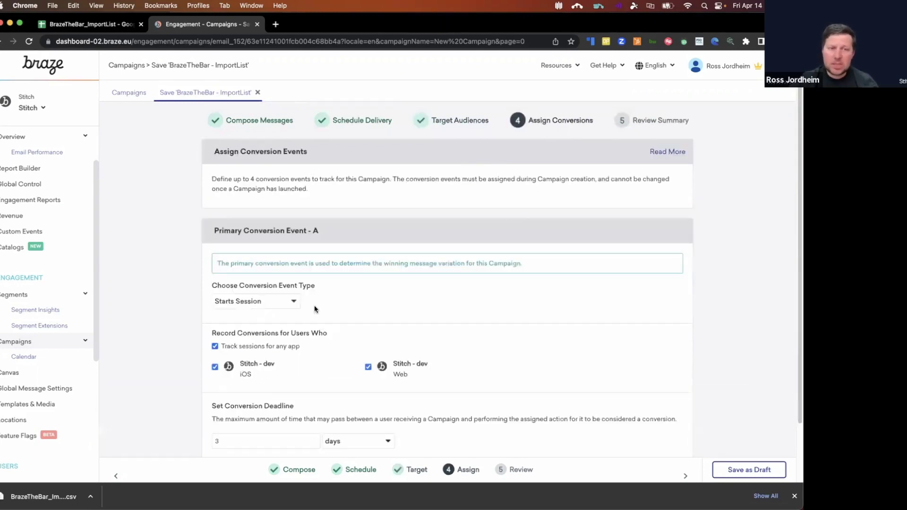
pyautogui.click(294, 302)
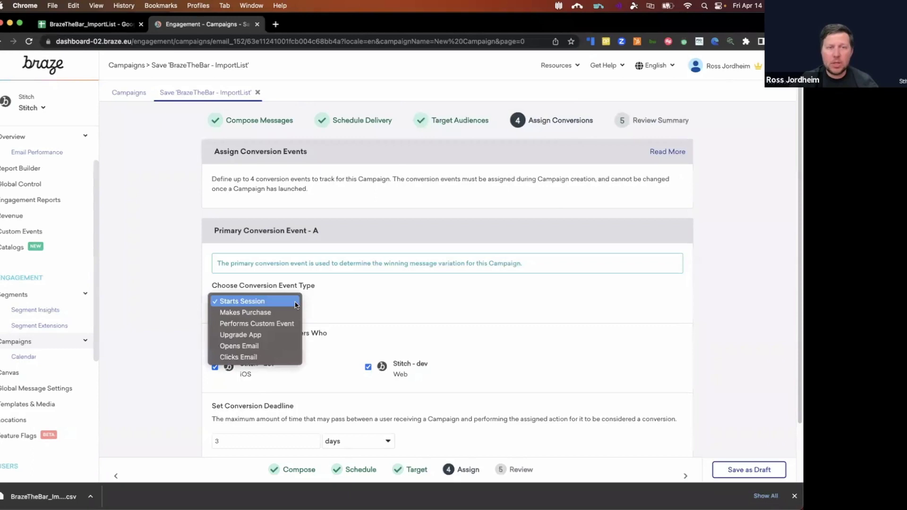
pyautogui.click(260, 349)
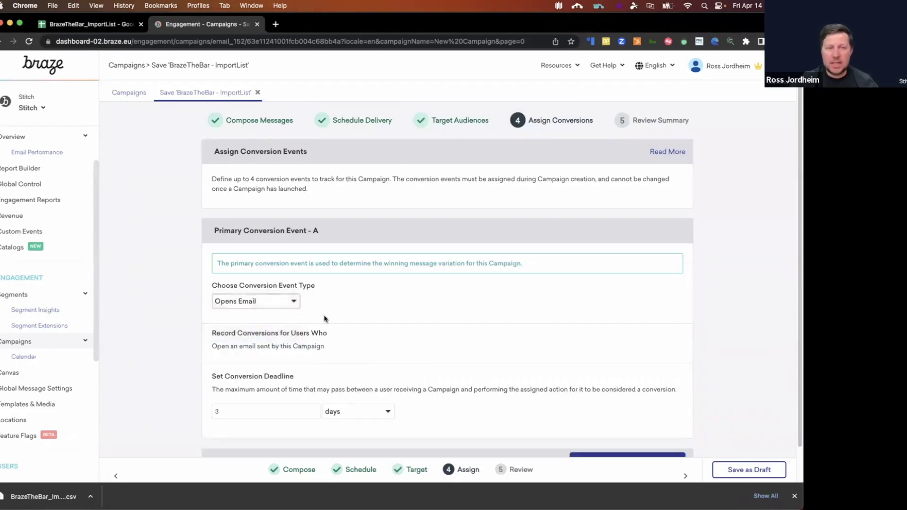
pyautogui.click(294, 305)
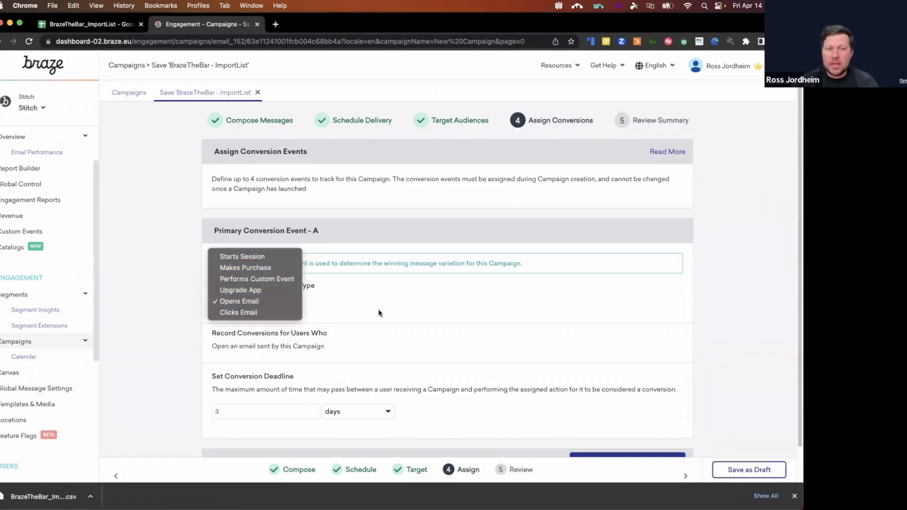
pyautogui.click(387, 298)
# Check the available time units for the conversion deadline and keep it in days
pyautogui.scroll(-1, 387, 298)
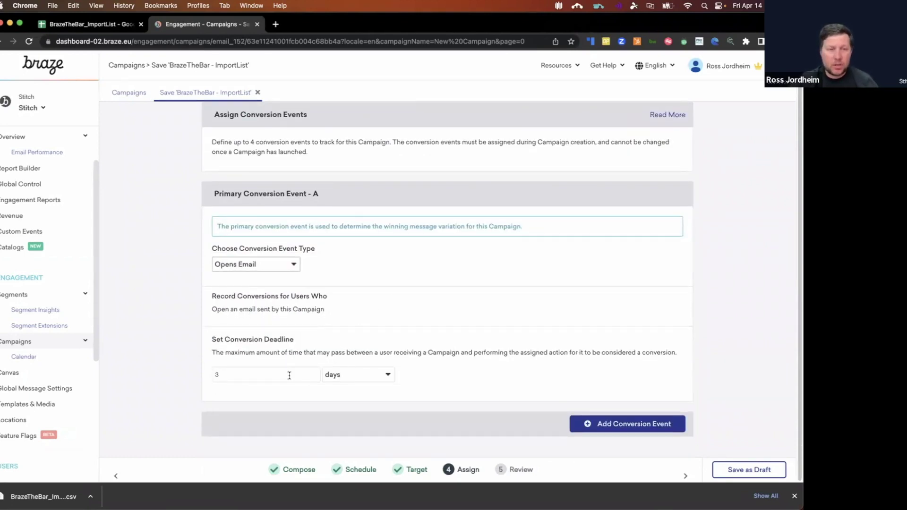
pyautogui.click(365, 379)
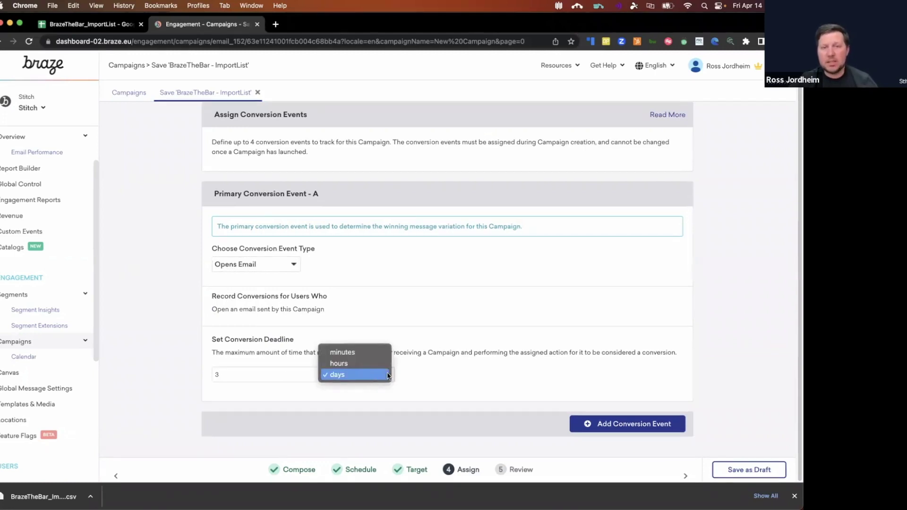
pyautogui.click(435, 375)
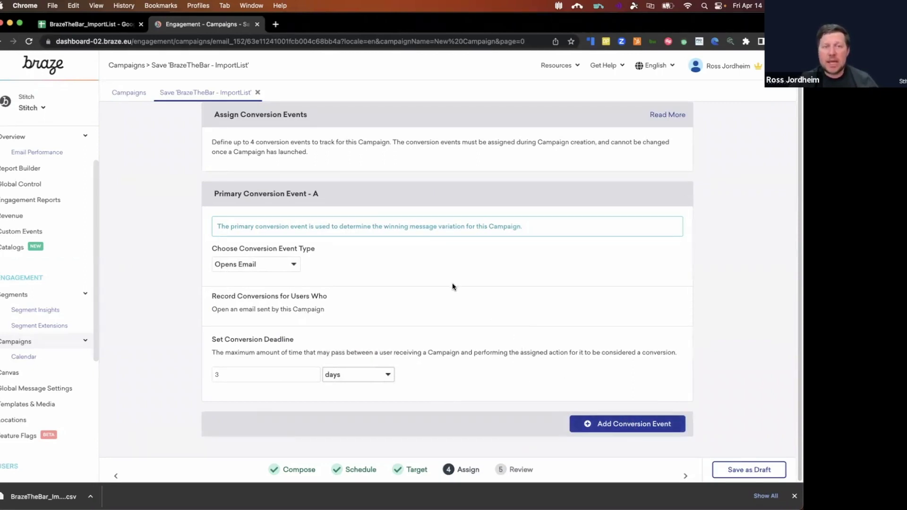
# Review the campaign summary, examining the message preview, delivery settings, targeted population, variant distribution and conversion events
pyautogui.scroll(2, 452, 285)
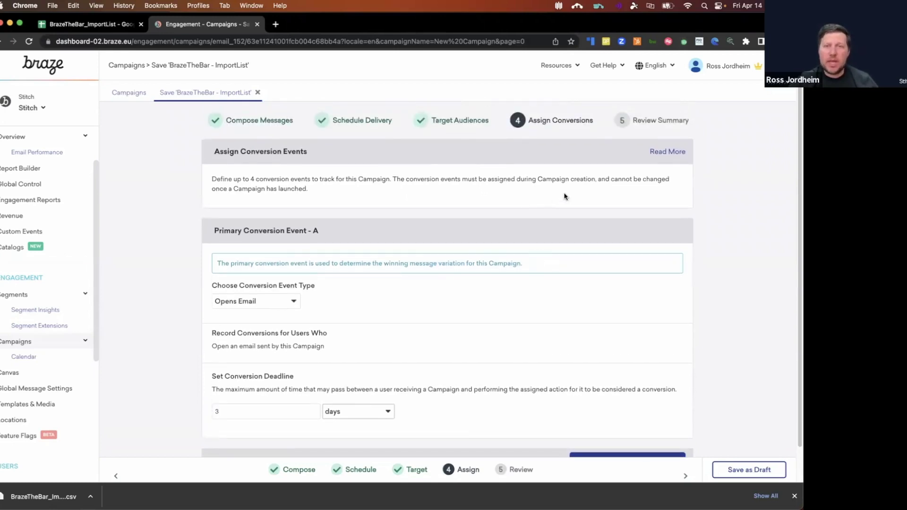
pyautogui.click(655, 123)
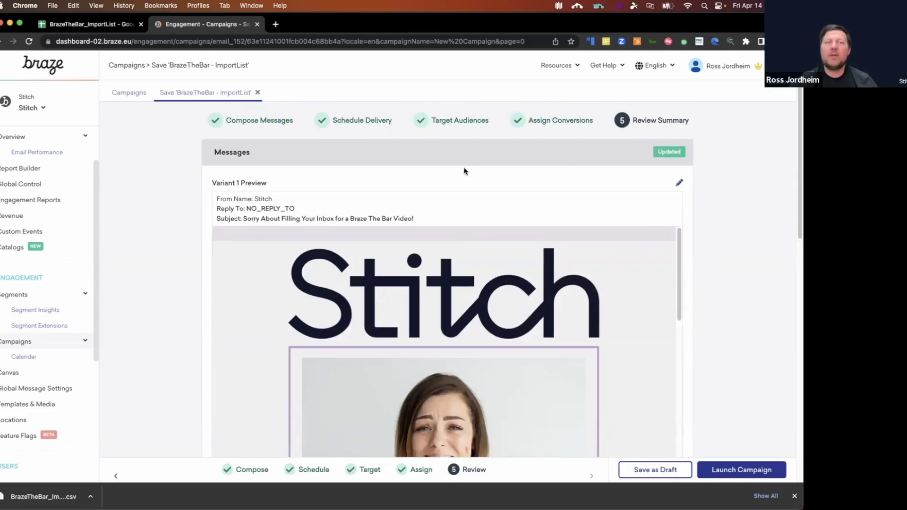
pyautogui.scroll(-6, 532, 182)
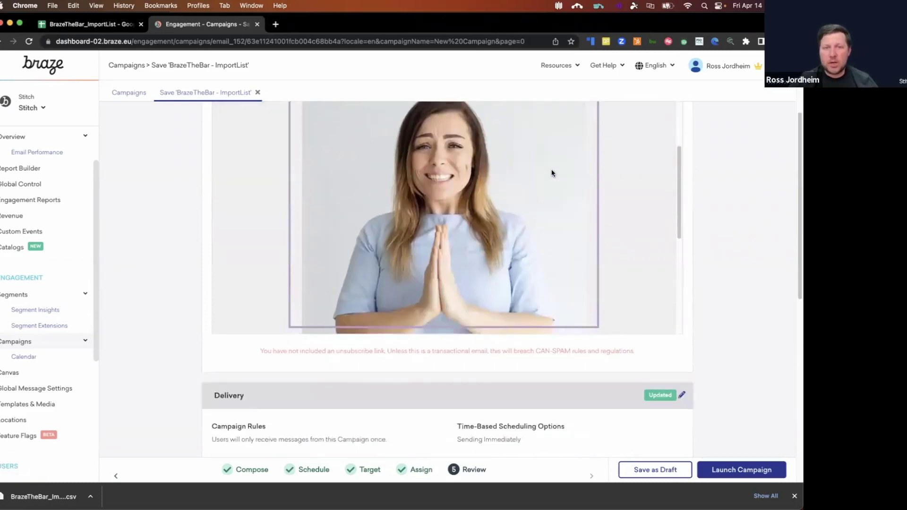
pyautogui.scroll(-5, 551, 173)
pyautogui.scroll(-6, 395, 289)
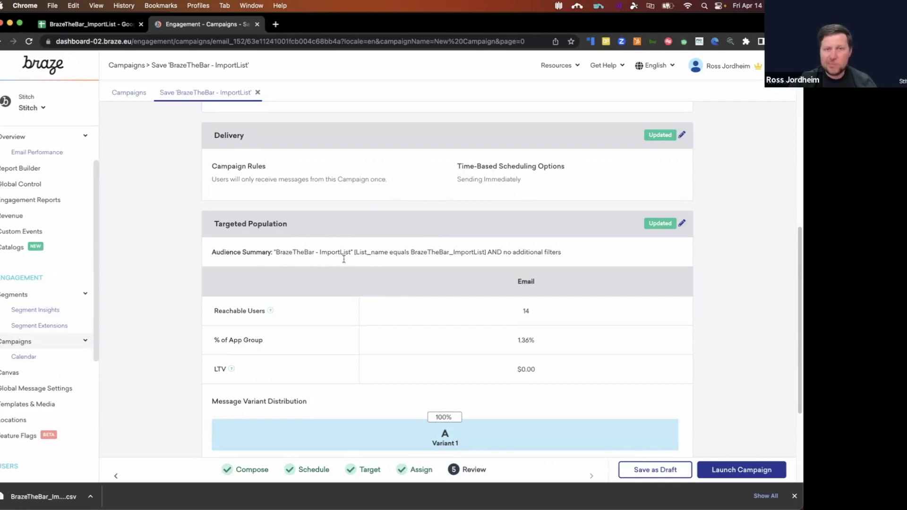
pyautogui.scroll(-2, 353, 261)
pyautogui.scroll(-2, 350, 268)
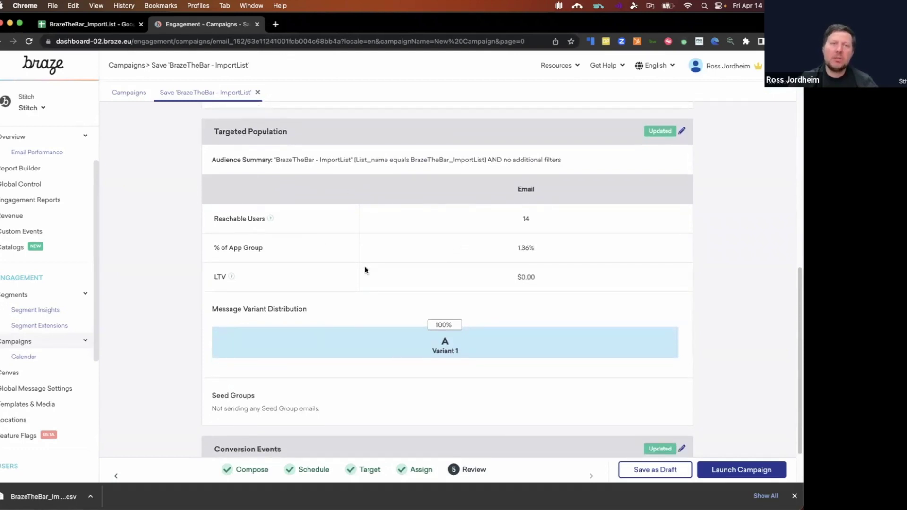
pyautogui.scroll(-3, 367, 270)
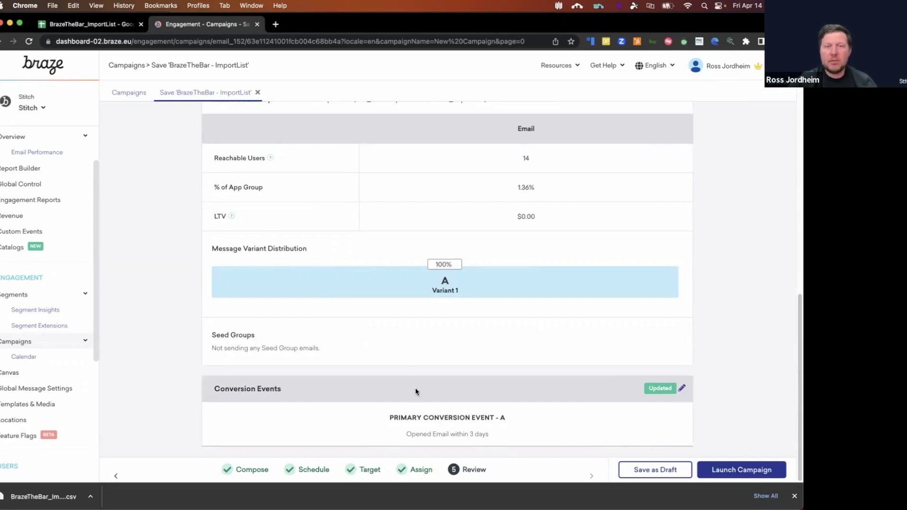
# Launch the campaign and look over its delivery settings and email performance on the campaign details page
pyautogui.click(738, 471)
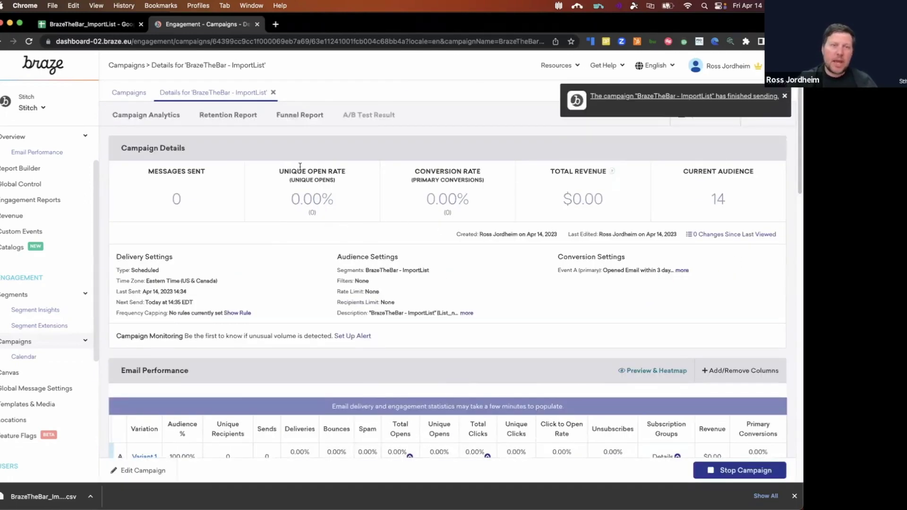
pyautogui.scroll(-5, 300, 166)
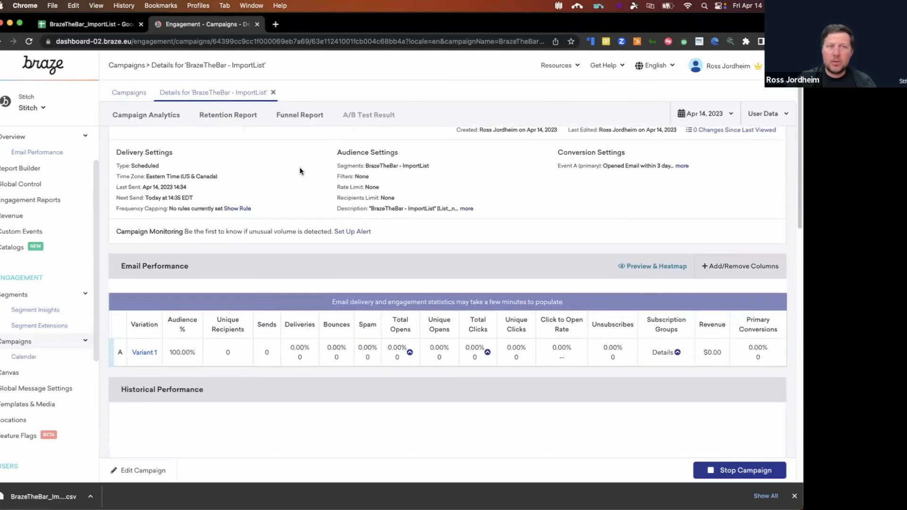